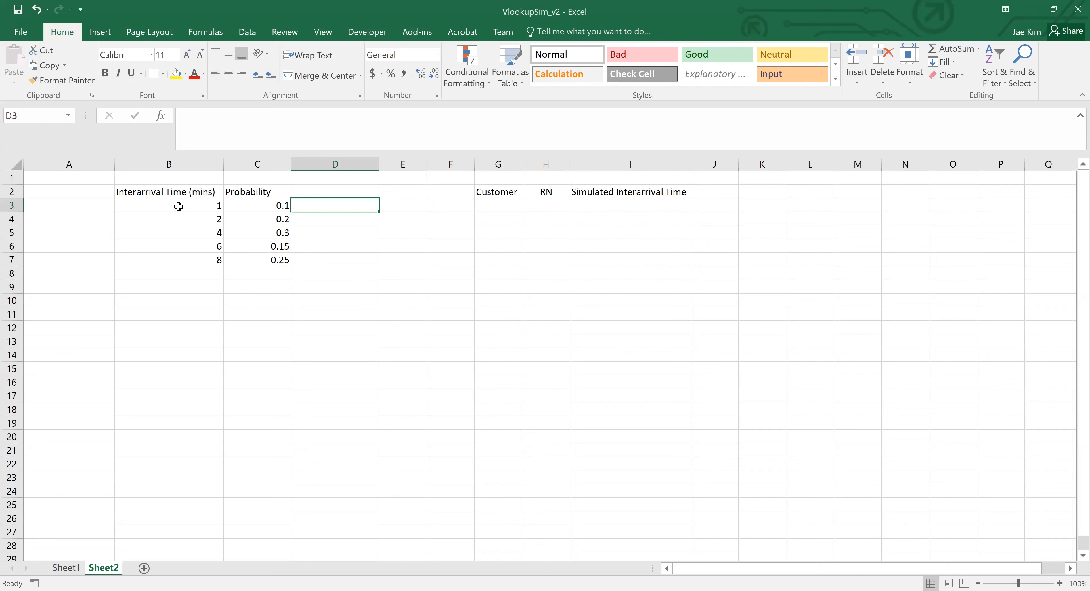
# - Review the interarrival times and their probabilities in B2:C7
pyautogui.click(174, 192)
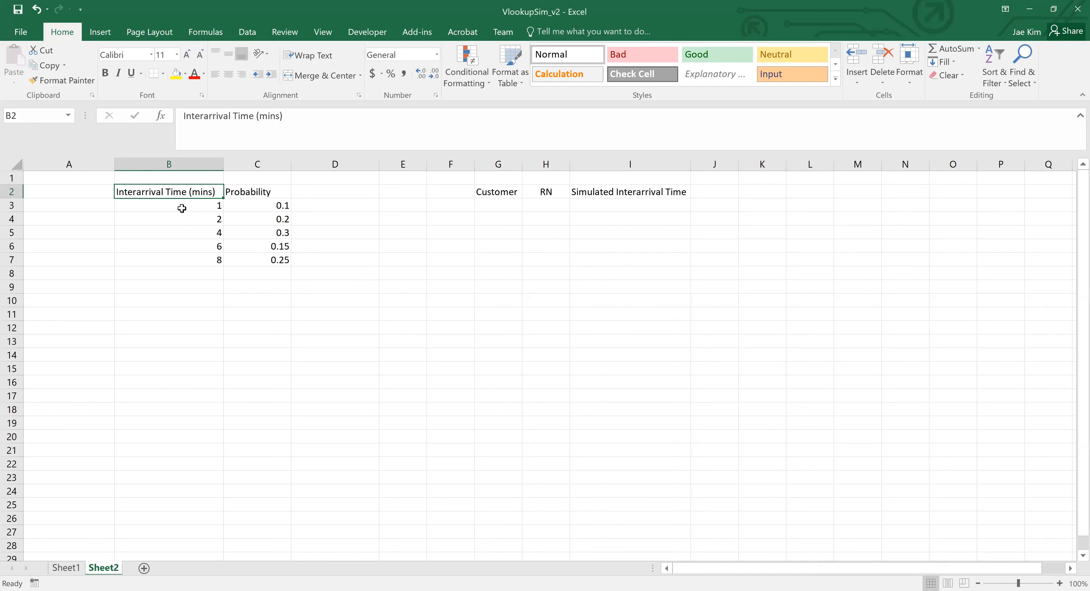
pyautogui.moveTo(271, 208); pyautogui.dragTo(262, 260)
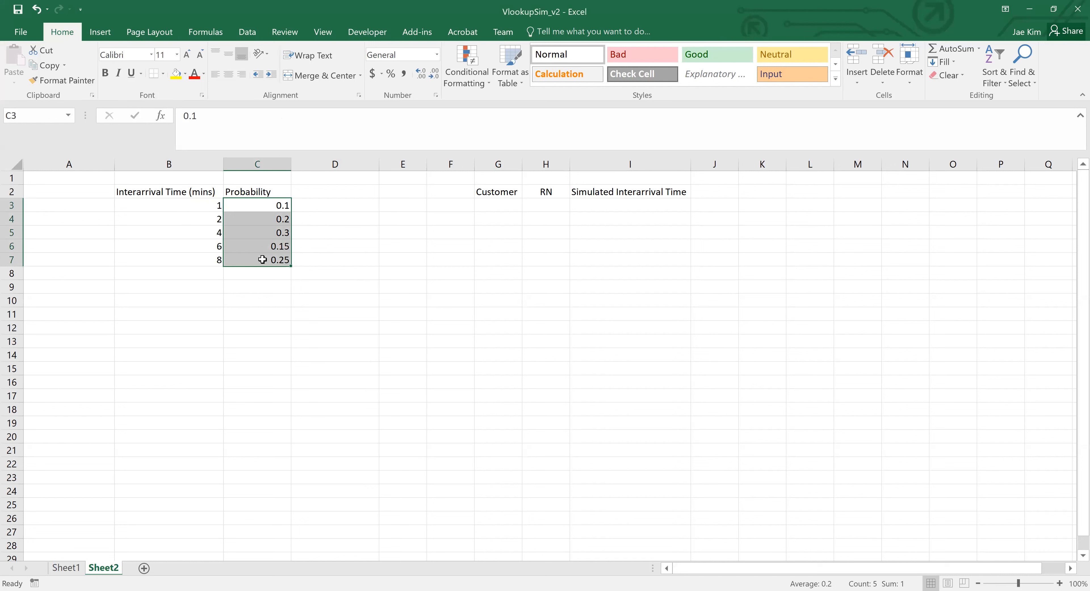
pyautogui.click(168, 204)
pyautogui.click(171, 230)
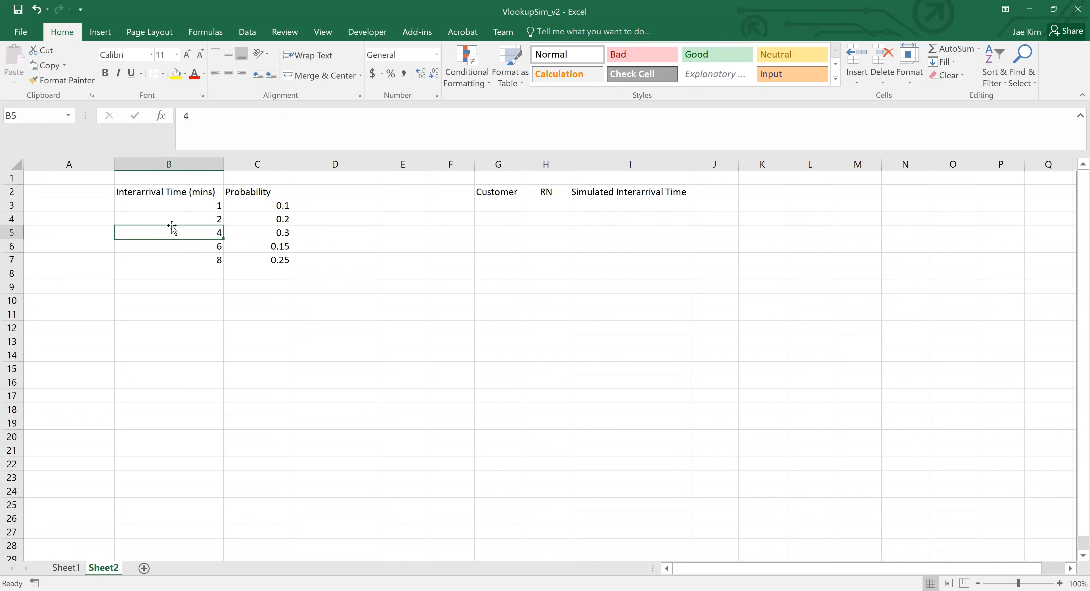
pyautogui.click(178, 259)
pyautogui.moveTo(176, 192); pyautogui.dragTo(271, 262)
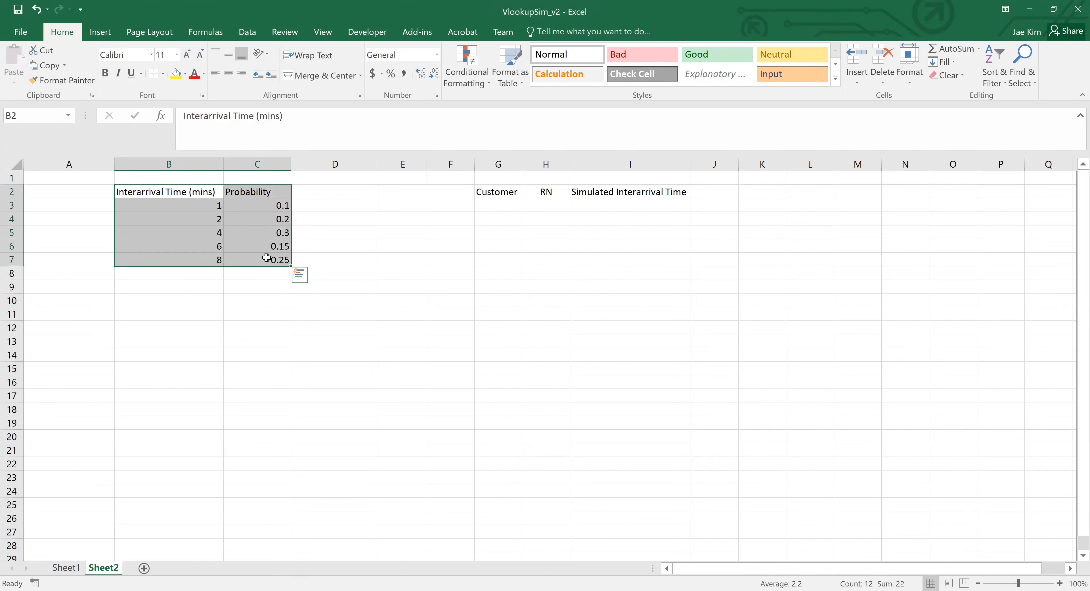
pyautogui.click(269, 258)
# - Add the column heading "Cumulative Prob" in D2, beside the Probability column
pyautogui.click(321, 200)
pyautogui.click(324, 195)
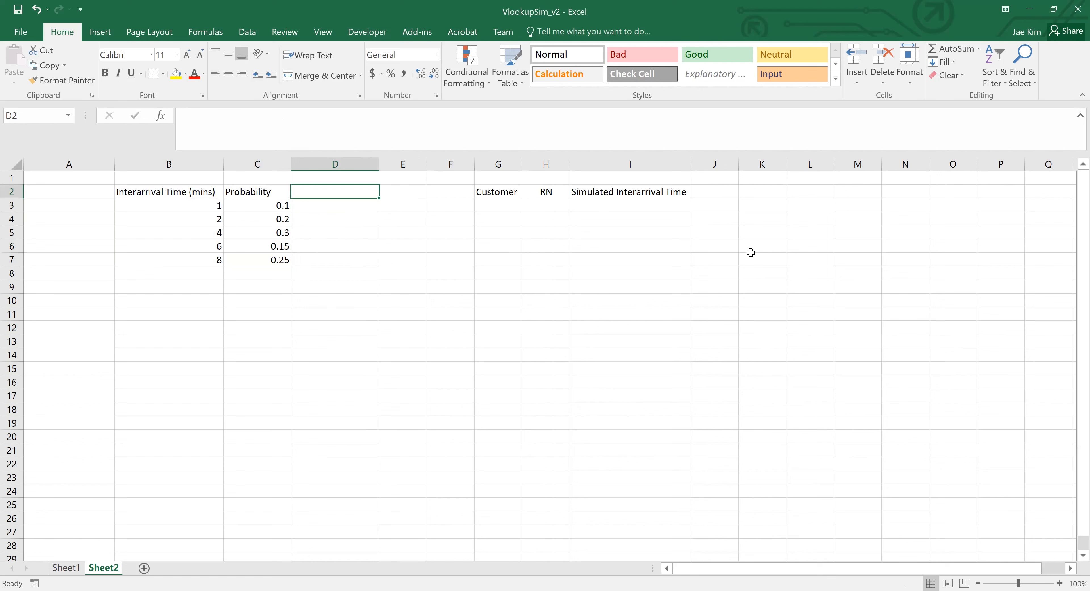
pyautogui.write('CUm')
pyautogui.press('BackSpace')
pyautogui.press('BackSpace')
pyautogui.write('umulative Prob')
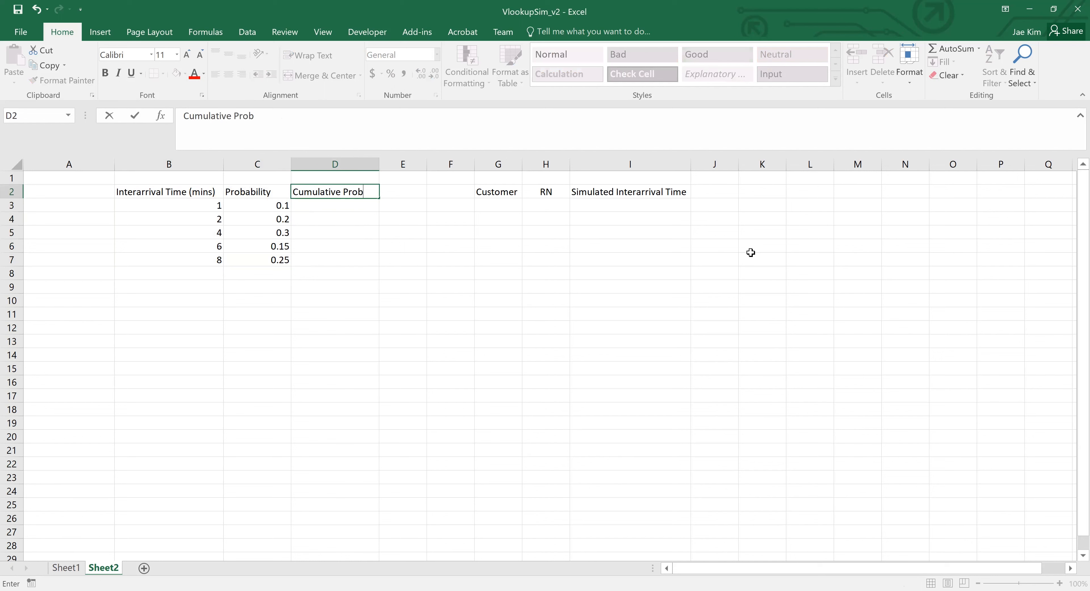
pyautogui.press('Return')
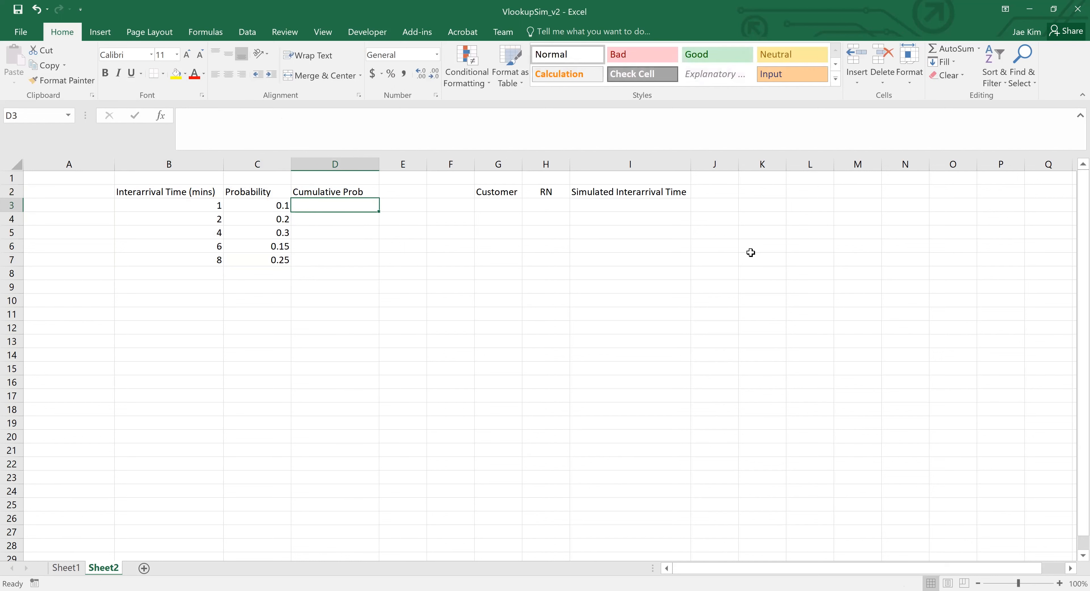
# - Enter the formula =C3 in D3 as the first cumulative probability
pyautogui.write('=')
pyautogui.press('Left')
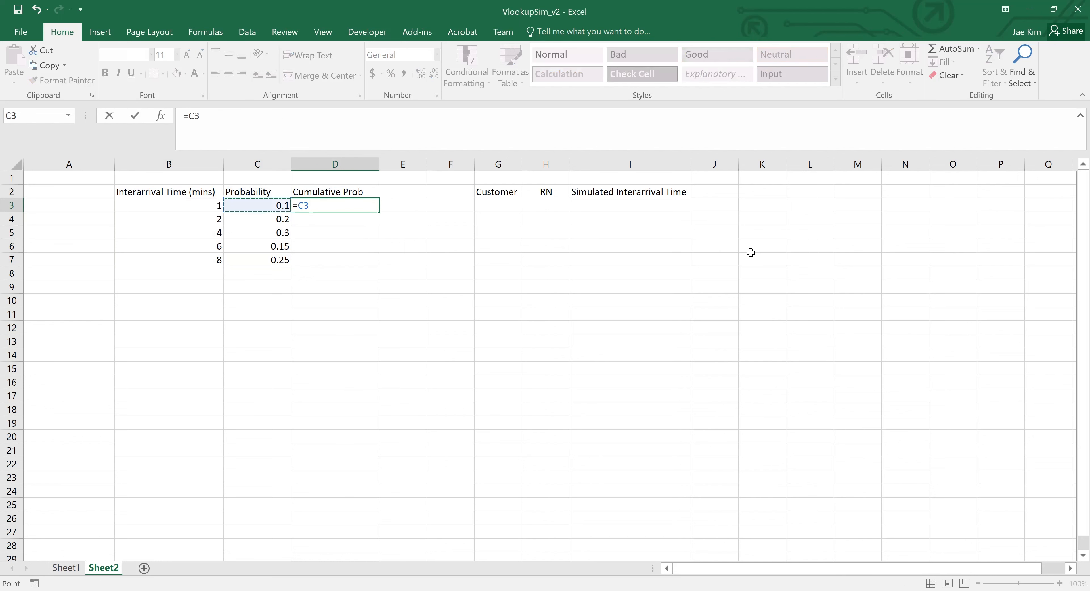
pyautogui.press('Return')
pyautogui.press('Left')
pyautogui.press('Left')
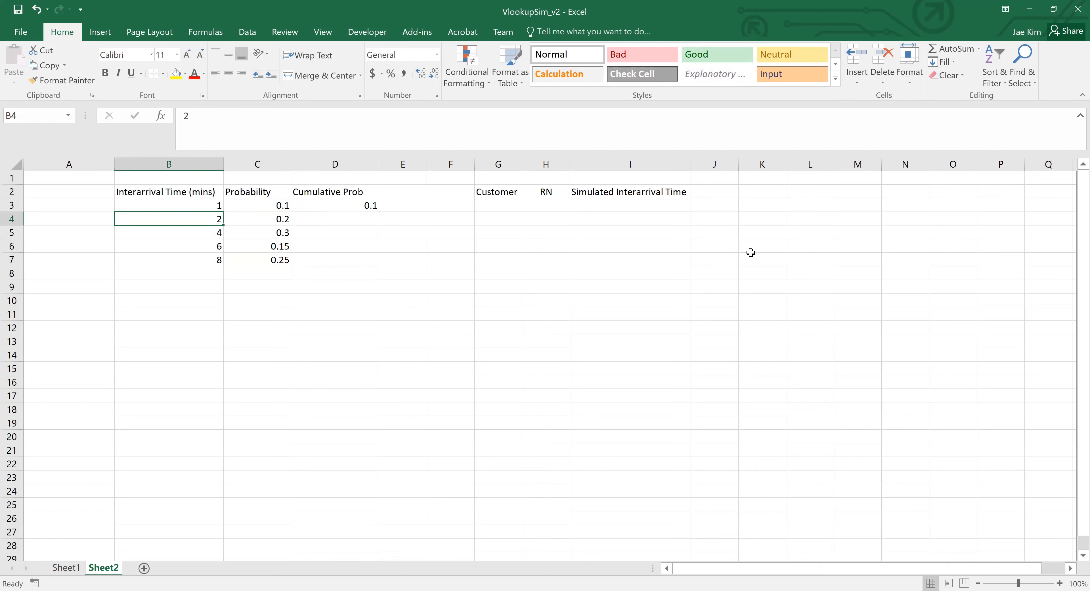
pyautogui.press('Right')
pyautogui.hotkey('shift', 'Up')
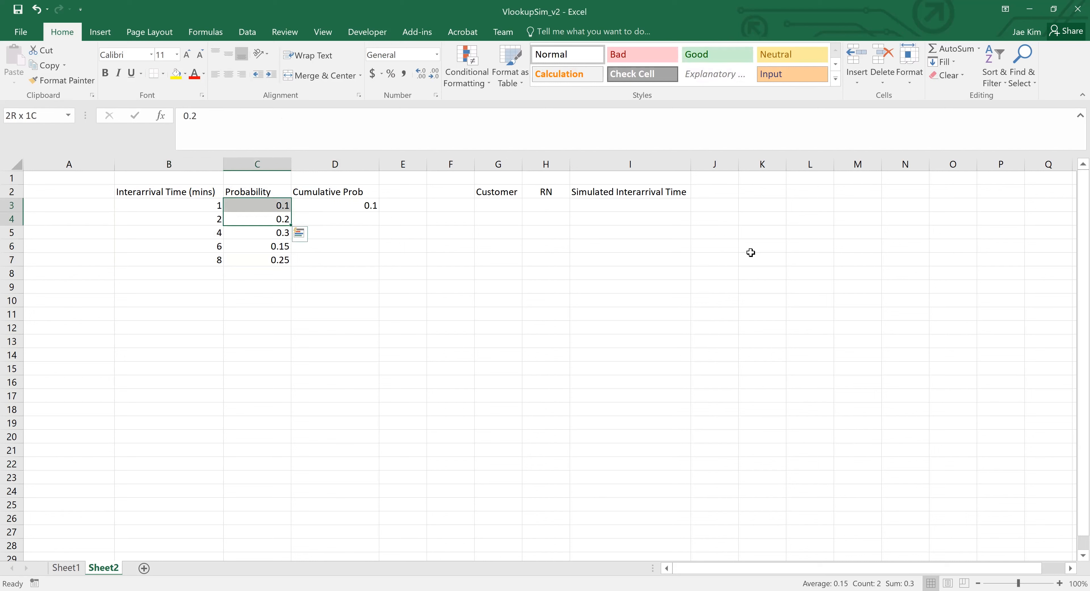
pyautogui.hotkey('shift', 'Down')
pyautogui.press('Right')
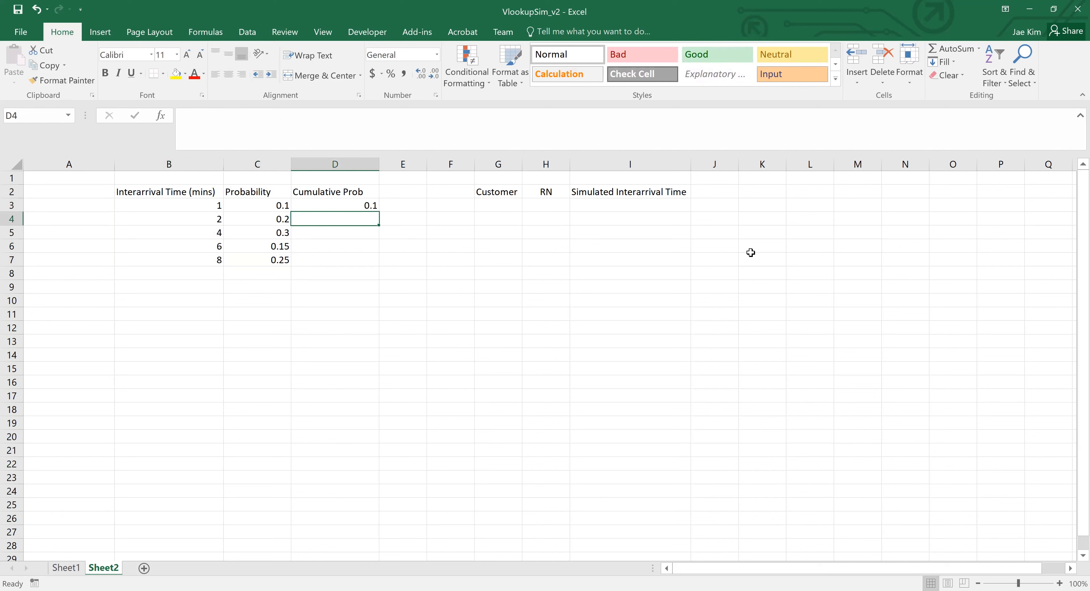
pyautogui.write('=')
pyautogui.press('Left')
pyautogui.write('+')
pyautogui.press('Left')
pyautogui.press('Up')
pyautogui.press('Escape')
# - Enter the formula =C4+D3 in D4 to add the row's probability to the previous cumulative value
pyautogui.write('=')
pyautogui.press('Left')
pyautogui.write('+')
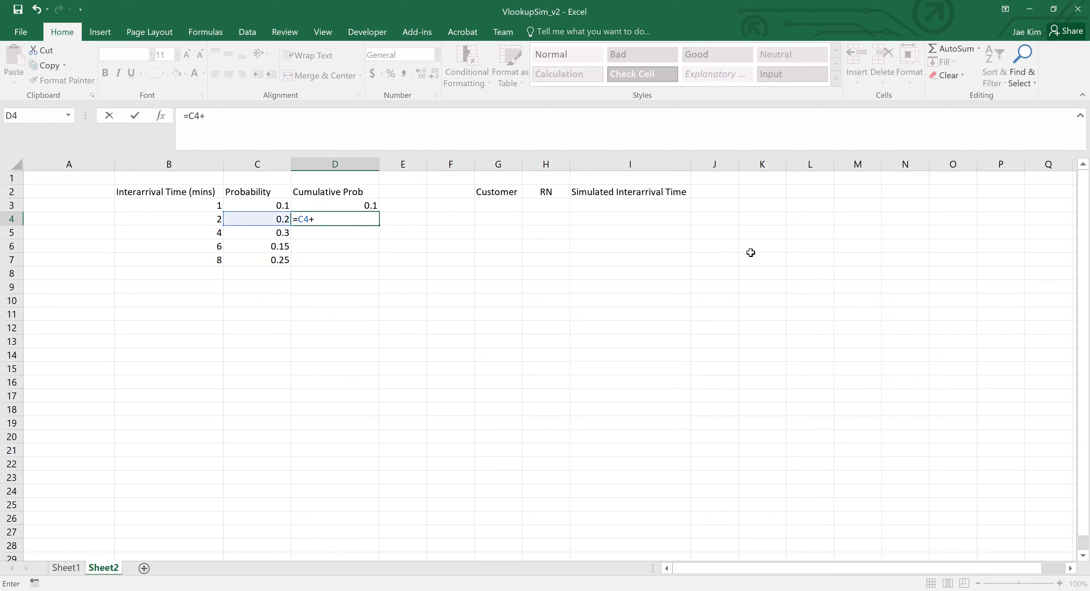
pyautogui.press('Up')
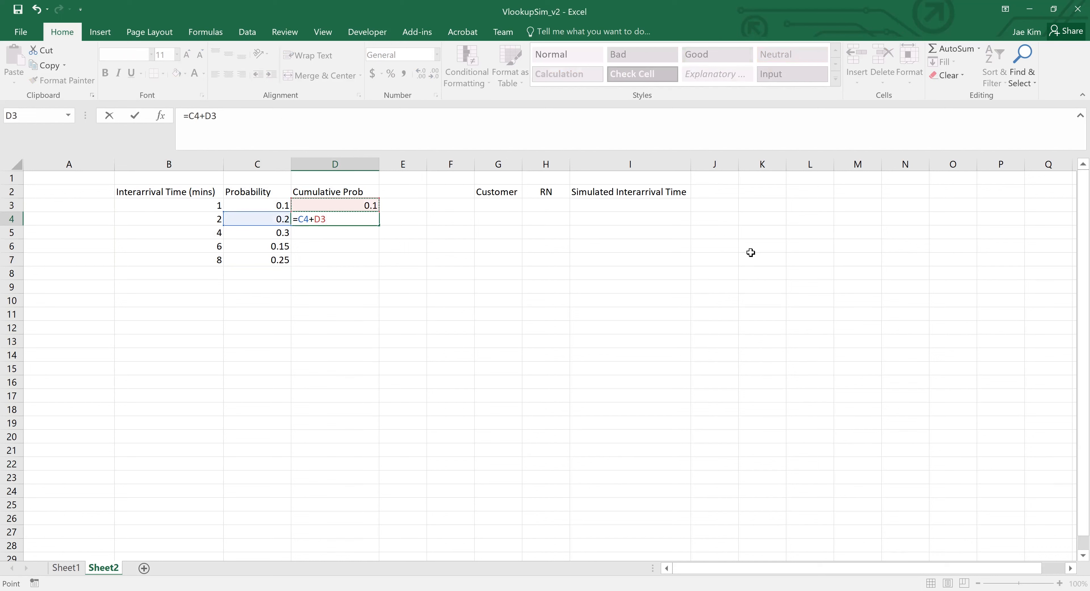
pyautogui.press('Return')
# - Fill the cumulative probability formula from D4 down through D7
pyautogui.press('Up')
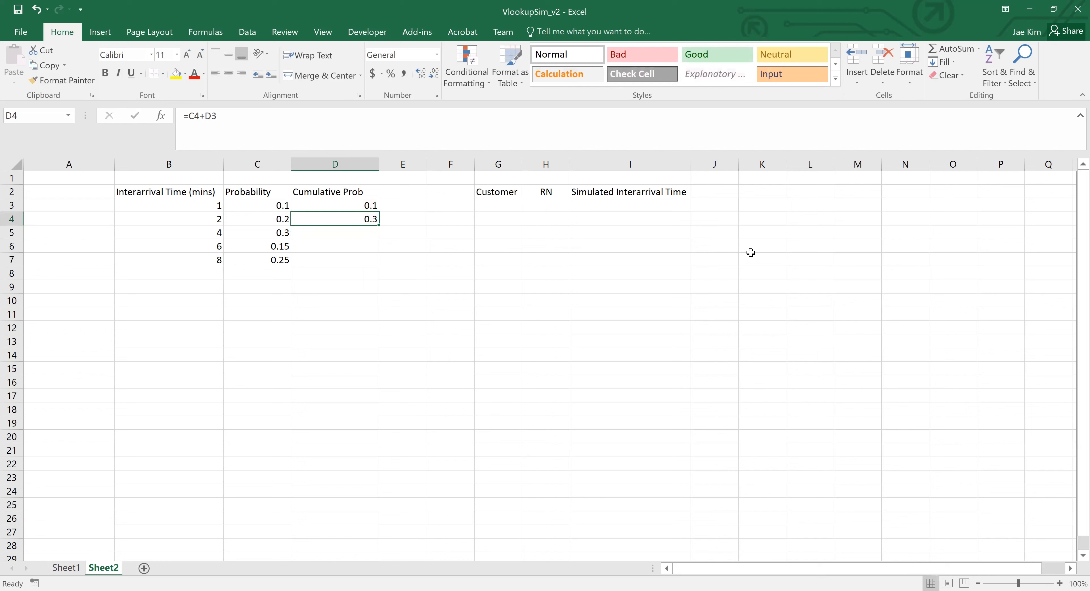
pyautogui.hotkey('shift', 'Down')
pyautogui.hotkey('shift', 'Down')
pyautogui.hotkey('shift', 'Down')
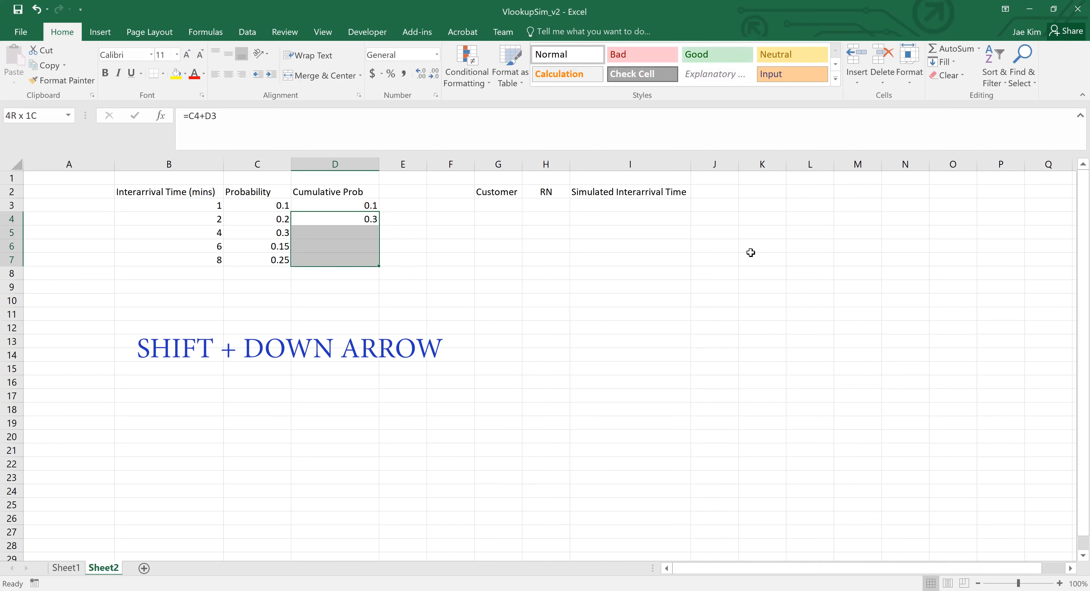
pyautogui.hotkey('ctrl', 'd')
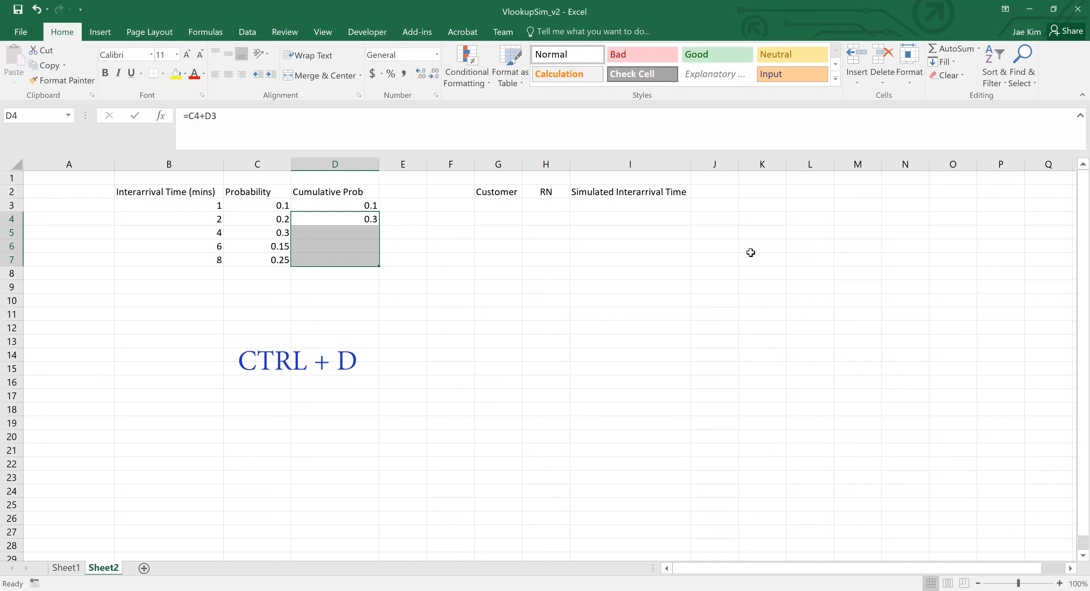
# - Check the filled formula in D6 and compare the cumulative probabilities with their interarrival times and probabilities
pyautogui.press('Down')
pyautogui.press('Down')
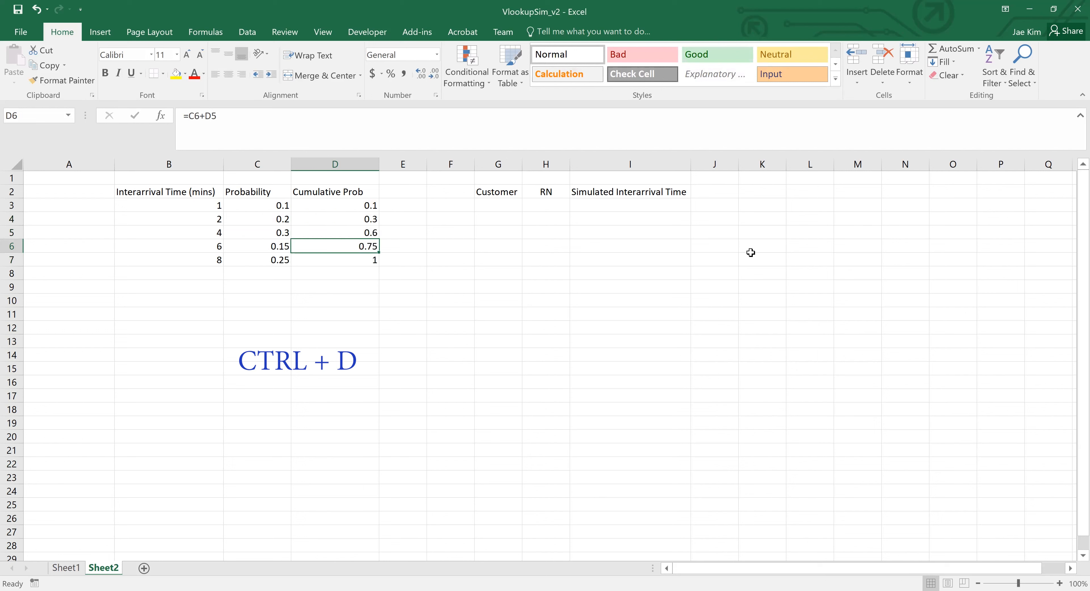
pyautogui.click(326, 122)
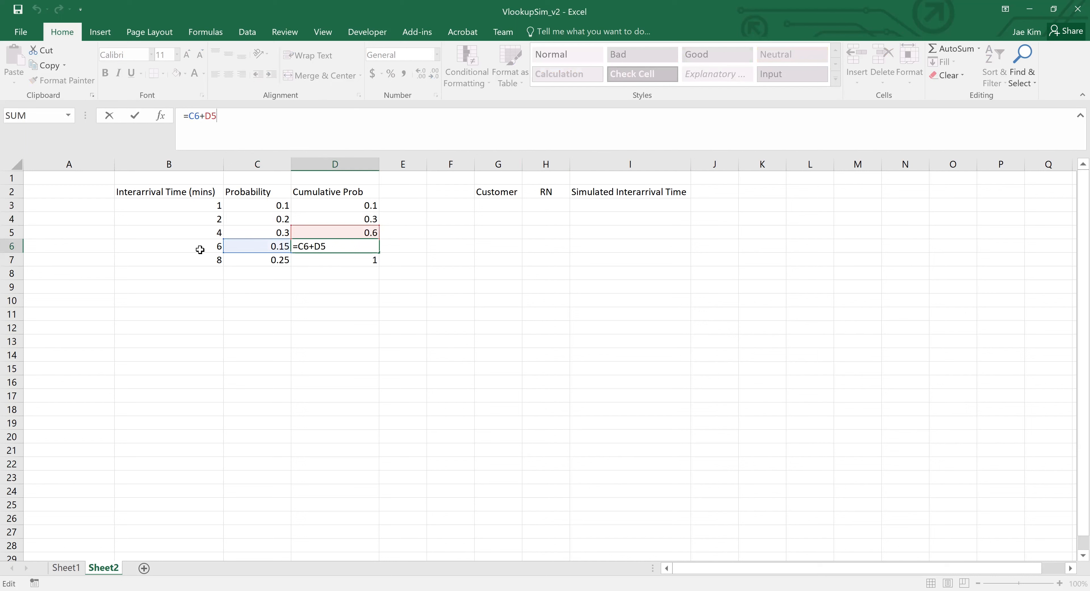
pyautogui.hotkey('ctrl', 'Return')
pyautogui.click(200, 248)
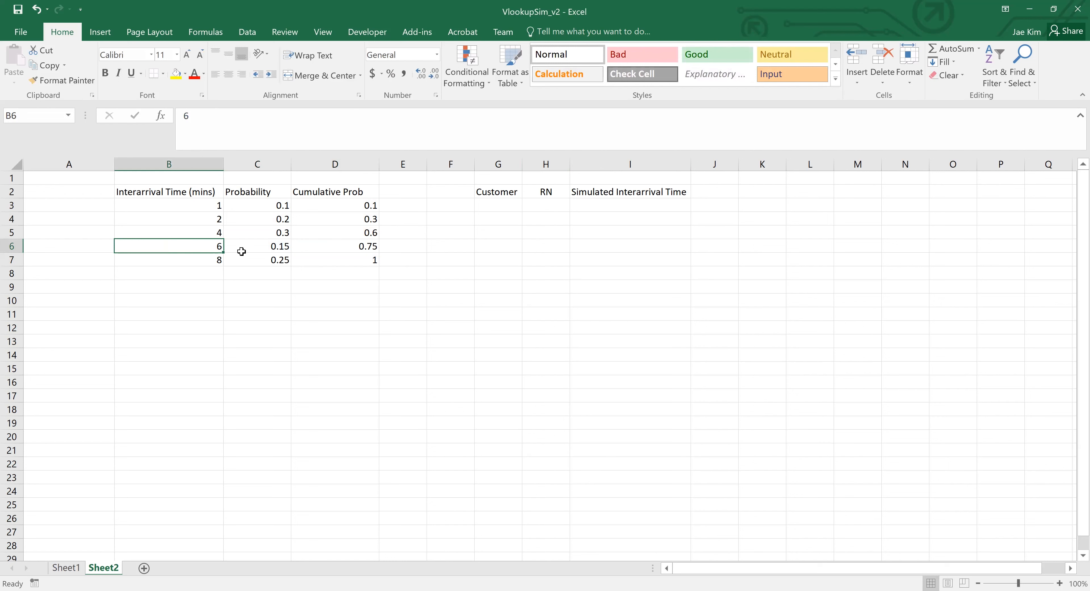
pyautogui.click(327, 251)
pyautogui.click(331, 235)
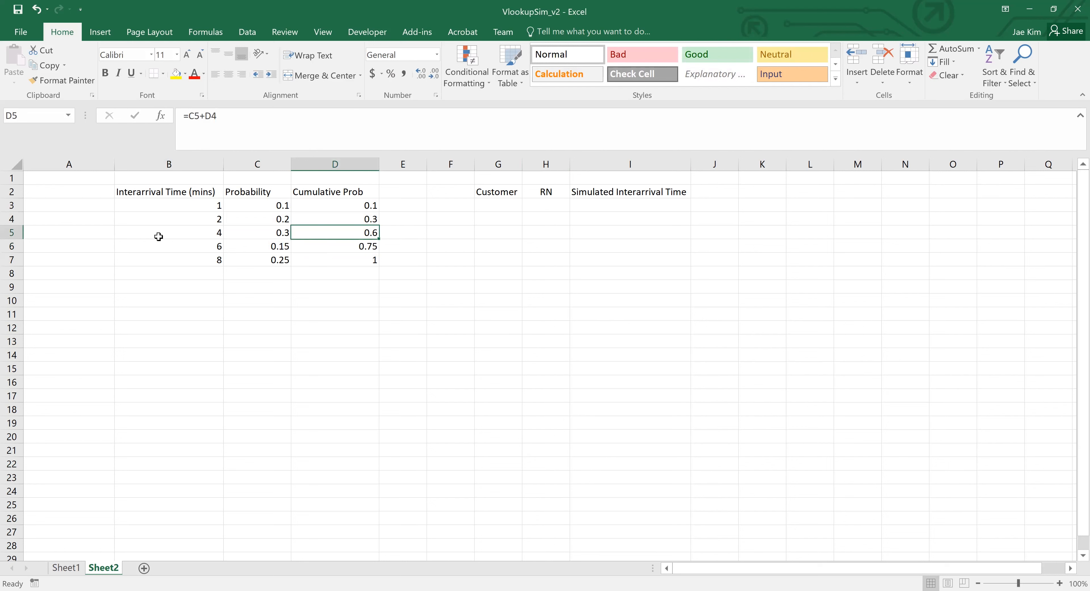
pyautogui.click(272, 247)
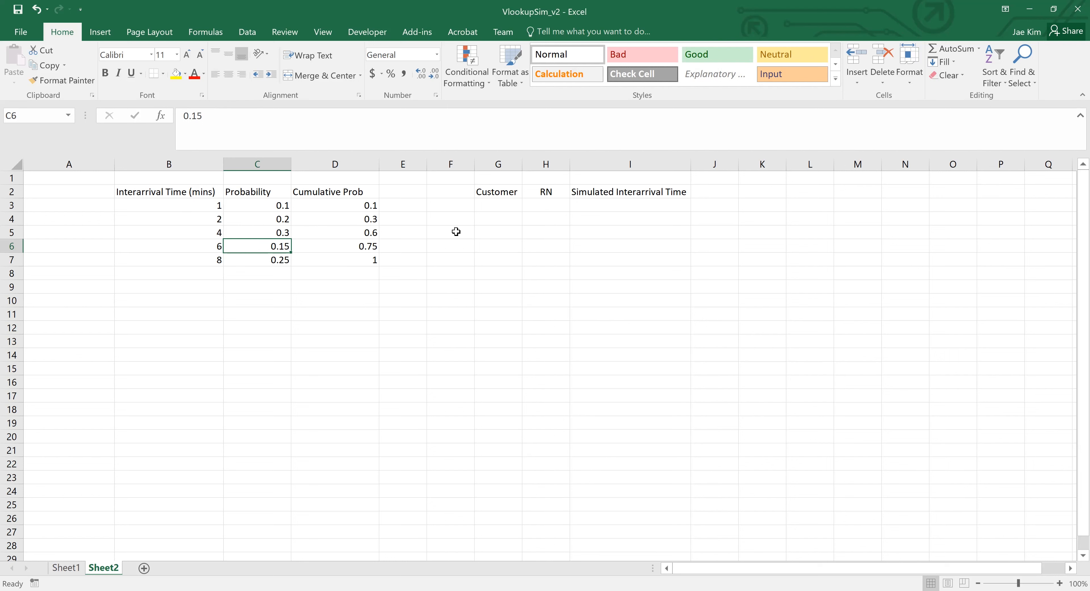
# - Enter 1 in G3 as the first number in the Customer column
pyautogui.click(478, 211)
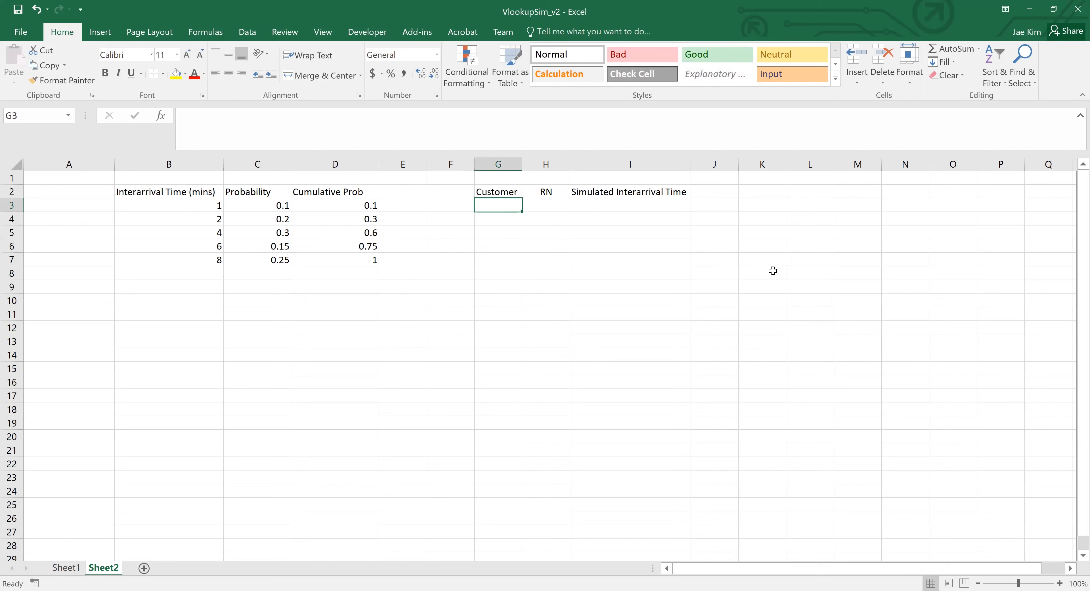
pyautogui.write('=1')
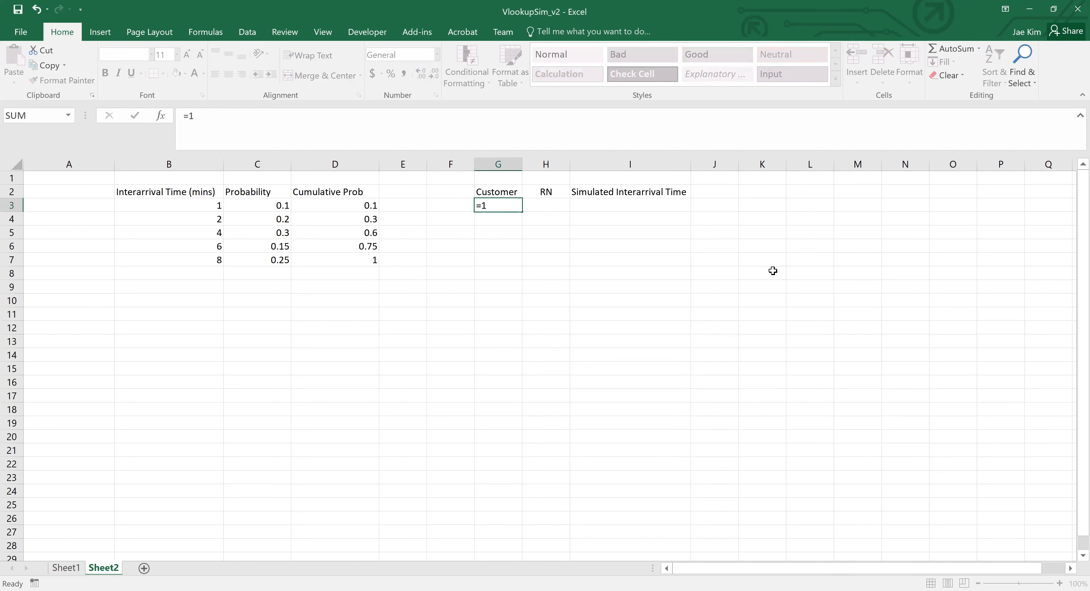
pyautogui.press('Return')
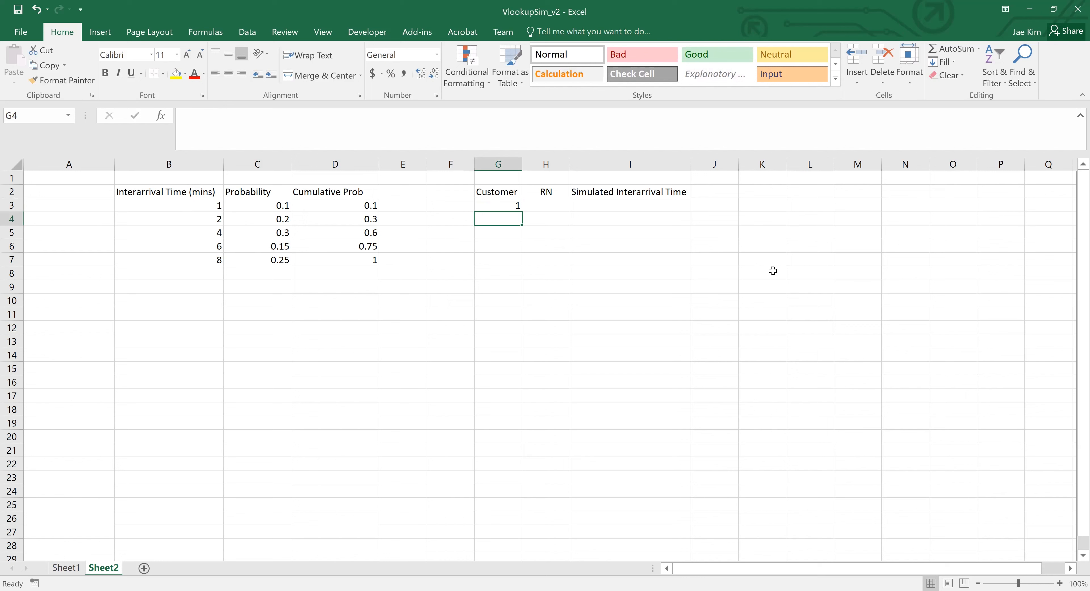
pyautogui.write('2')
pyautogui.press('Return')
pyautogui.write('3')
pyautogui.hotkey('ctrl', 'Return')
pyautogui.press('Up')
pyautogui.press('Delete')
pyautogui.press('Down')
pyautogui.press('Delete')
# - Enter the formula =G3+1 in G4 to number the second customer
pyautogui.press('Up')
pyautogui.write('=')
pyautogui.press('Up')
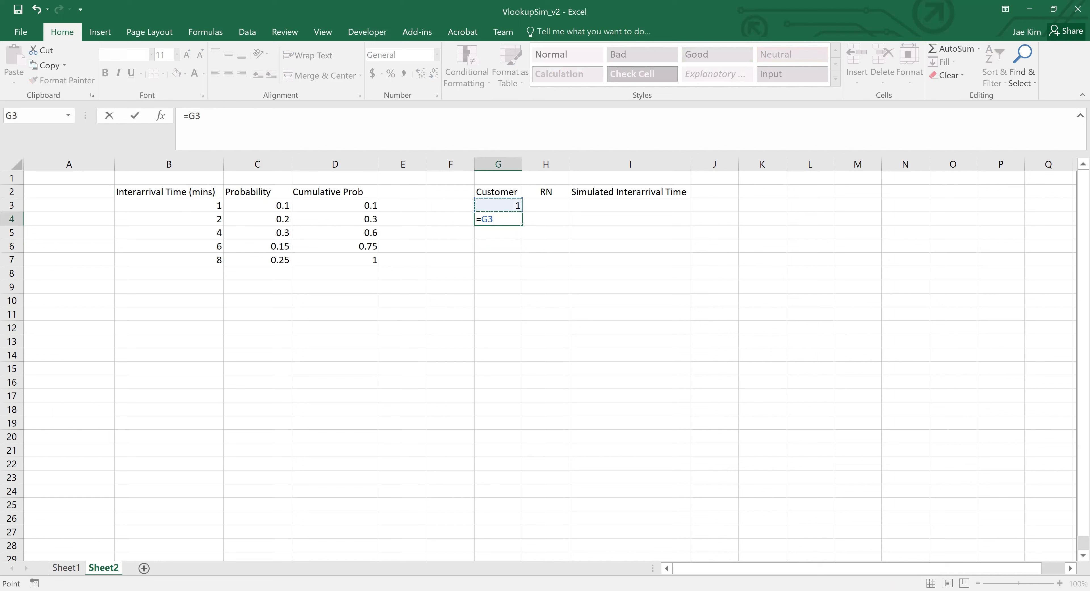
pyautogui.write('+1')
pyautogui.hotkey('ctrl', 'Return')
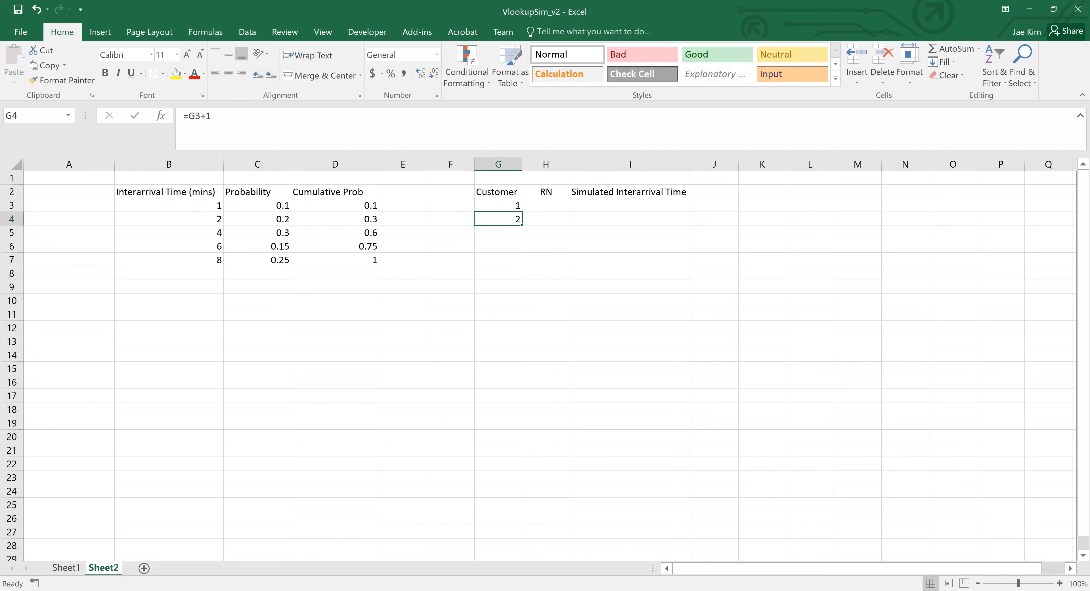
# - Fill the customer numbering formula from G4 down through G13
pyautogui.hotkey('shift', 'Down')
pyautogui.hotkey('shift', 'Down')
pyautogui.hotkey('shift', 'Down')
pyautogui.hotkey('shift', 'Down')
pyautogui.hotkey('shift', 'Down')
pyautogui.hotkey('shift', 'Down')
pyautogui.hotkey('shift', 'Down')
pyautogui.hotkey('shift', 'Down')
pyautogui.hotkey('shift', 'Down')
pyautogui.hotkey('shift', 'Down')
pyautogui.hotkey('shift', 'Up')
pyautogui.hotkey('ctrl', 'd')
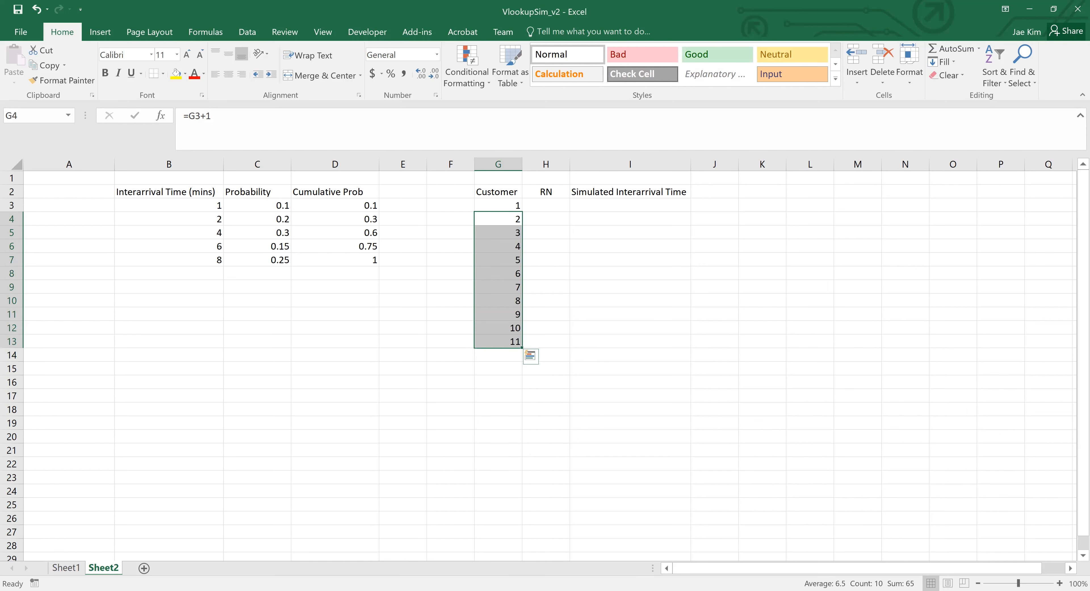
# - Extend the customer numbering formula from G13 down through G22 so the list covers 20 customers
pyautogui.hotkey('ctrl', 'Down')
pyautogui.hotkey('shift', 'Down')
pyautogui.hotkey('shift', 'Down')
pyautogui.hotkey('shift', 'Down')
pyautogui.hotkey('shift', 'Down')
pyautogui.hotkey('shift', 'Down')
pyautogui.hotkey('shift', 'Down')
pyautogui.hotkey('shift', 'Down')
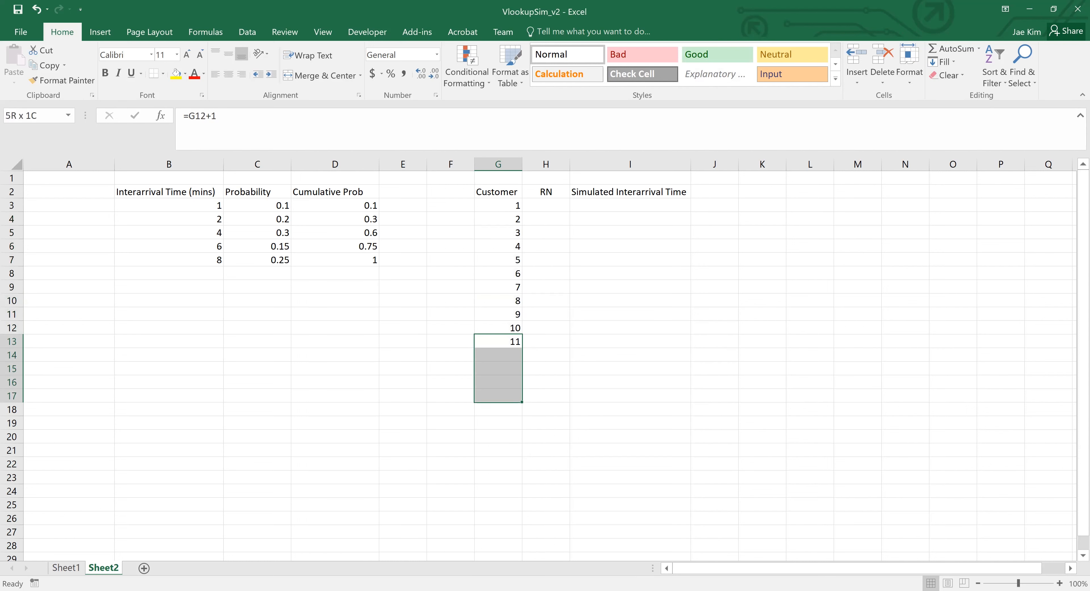
pyautogui.hotkey('ctrl', 'd')
pyautogui.hotkey('shift', 'Down')
pyautogui.hotkey('shift', 'Down')
pyautogui.hotkey('ctrl', 'd')
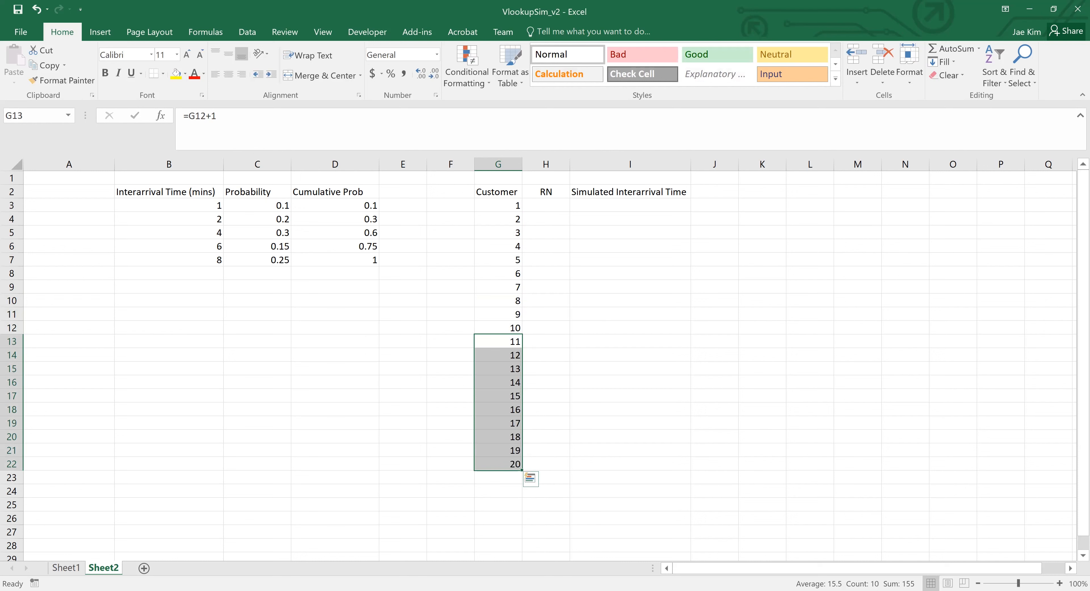
# - Inspect the cell reference in the customer numbering formula in G11, leaving it unedited
pyautogui.press('Right')
pyautogui.press('Left')
pyautogui.press('Up')
pyautogui.press('Up')
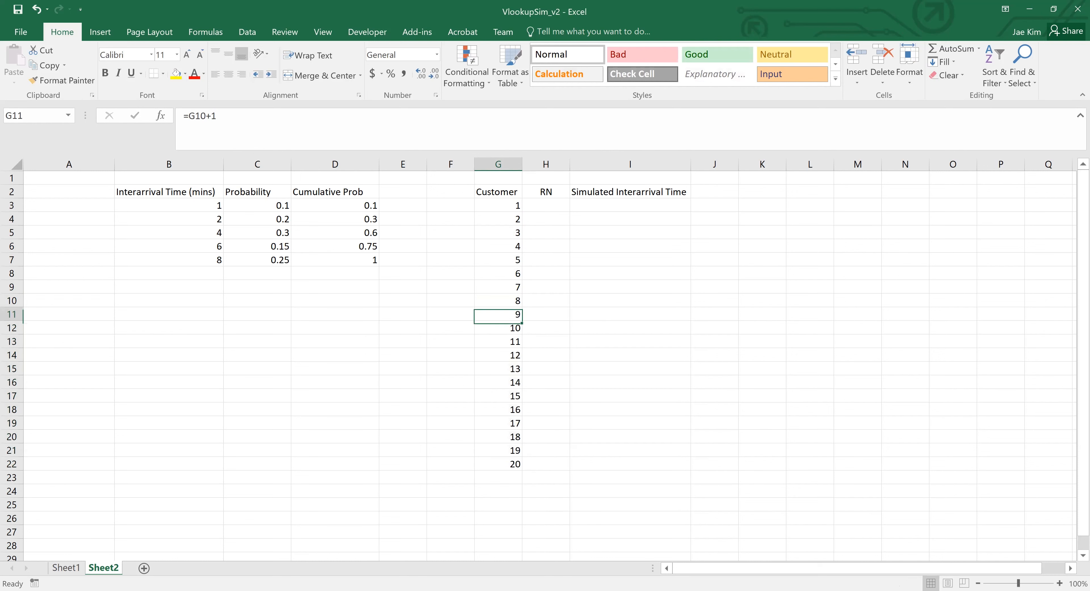
pyautogui.click(472, 139)
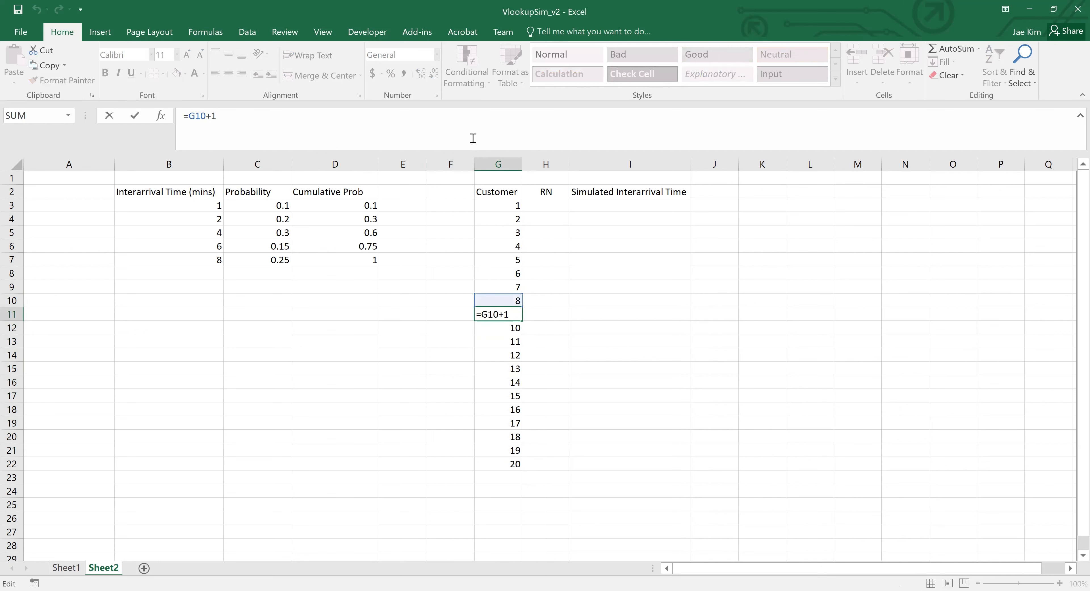
pyautogui.press('Escape')
# - Enter the formula =RAND() in H3 to generate the first customer's random number
pyautogui.press('Down')
pyautogui.press('Right')
pyautogui.press('Up')
pyautogui.press('Up')
pyautogui.press('Up')
pyautogui.press('Up')
pyautogui.press('Up')
pyautogui.press('Up')
pyautogui.press('Up')
pyautogui.press('Up')
pyautogui.press('Up')
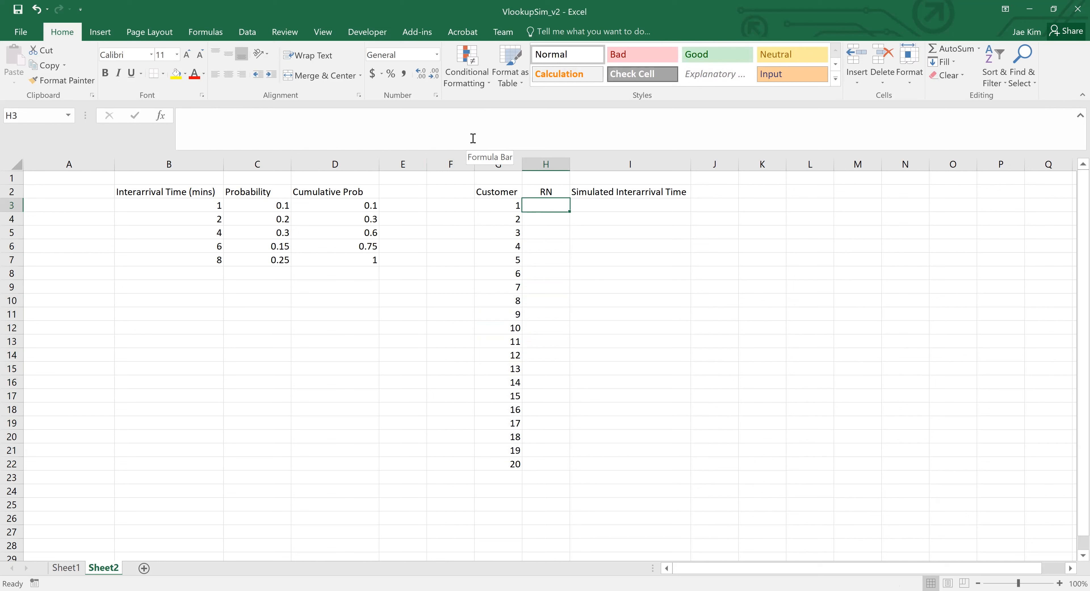
pyautogui.press('Left')
pyautogui.press('Left')
pyautogui.press('Left')
pyautogui.press('Left')
pyautogui.press('Left')
pyautogui.press('Left')
pyautogui.press('Left')
pyautogui.press('Right')
pyautogui.press('Right')
pyautogui.press('Right')
pyautogui.press('Right')
pyautogui.press('Right')
pyautogui.press('Right')
pyautogui.press('Right')
pyautogui.write('=')
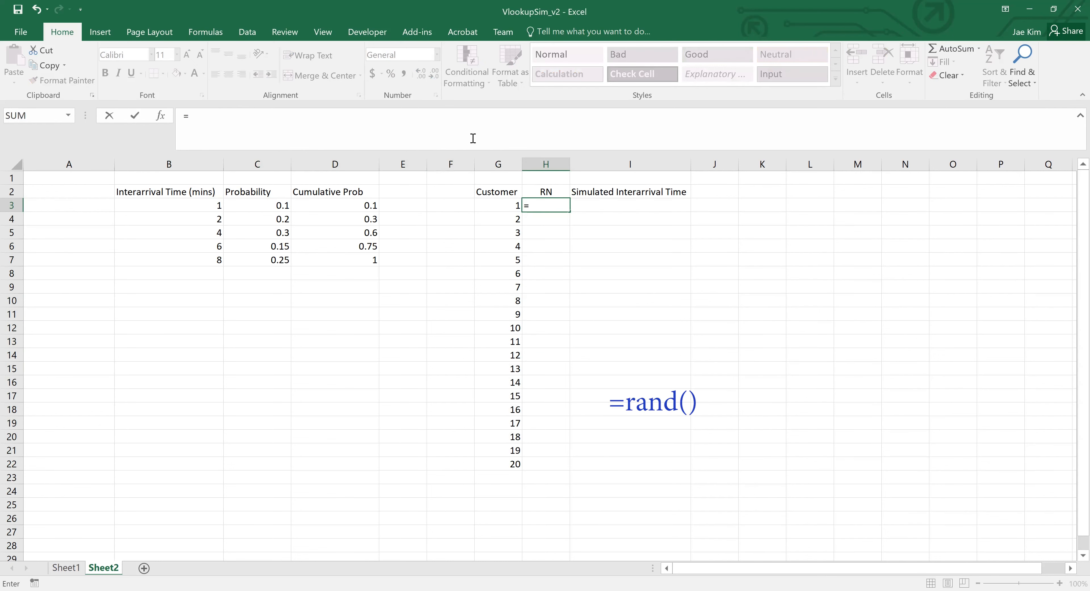
pyautogui.write('rand()')
pyautogui.hotkey('ctrl', 'Return')
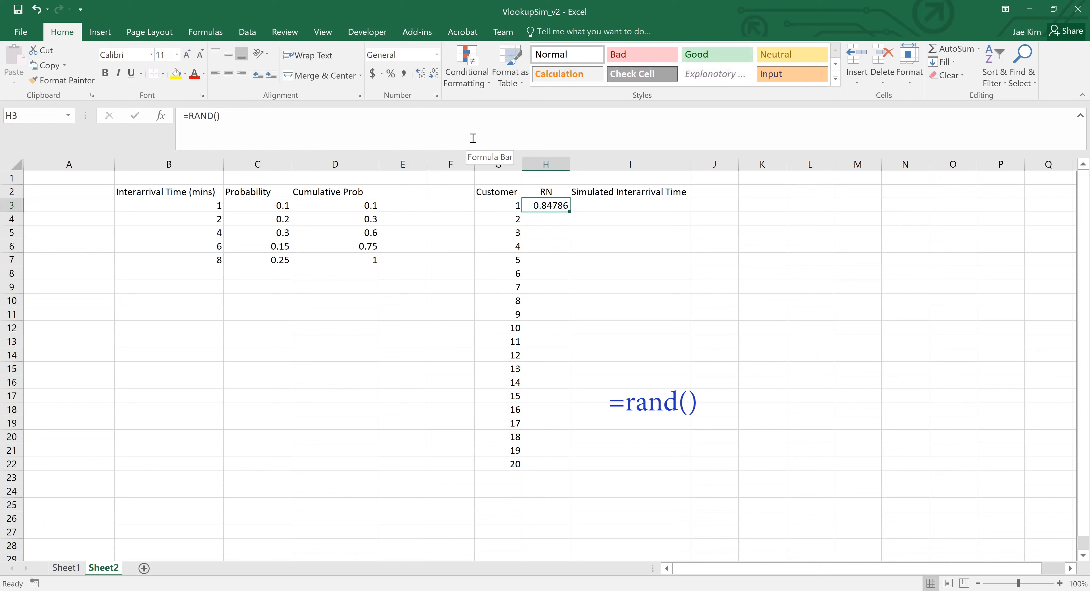
# - Fill the =RAND() formula from H3 down through H22 so all 20 customers get a random number
pyautogui.hotkey('shift', 'Down')
pyautogui.hotkey('shift', 'Down')
pyautogui.hotkey('shift', 'Down')
pyautogui.hotkey('shift', 'Down')
pyautogui.hotkey('shift', 'Down')
pyautogui.hotkey('shift', 'Down')
pyautogui.hotkey('shift', 'Down')
pyautogui.hotkey('shift', 'Down')
pyautogui.hotkey('shift', 'Down')
pyautogui.hotkey('shift', 'Down')
pyautogui.hotkey('shift', 'Down')
pyautogui.hotkey('shift', 'Down')
pyautogui.hotkey('shift', 'Down')
pyautogui.hotkey('shift', 'Down')
pyautogui.hotkey('shift', 'Down')
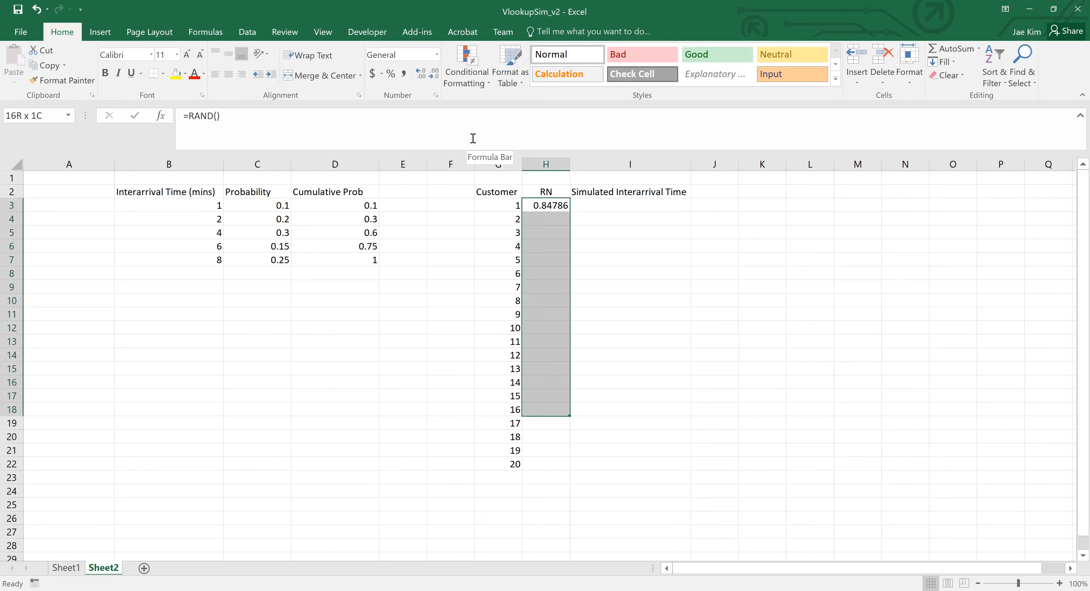
pyautogui.hotkey('shift', 'Down')
pyautogui.hotkey('shift', 'Down')
pyautogui.hotkey('shift', 'Down')
pyautogui.hotkey('shift', 'Down')
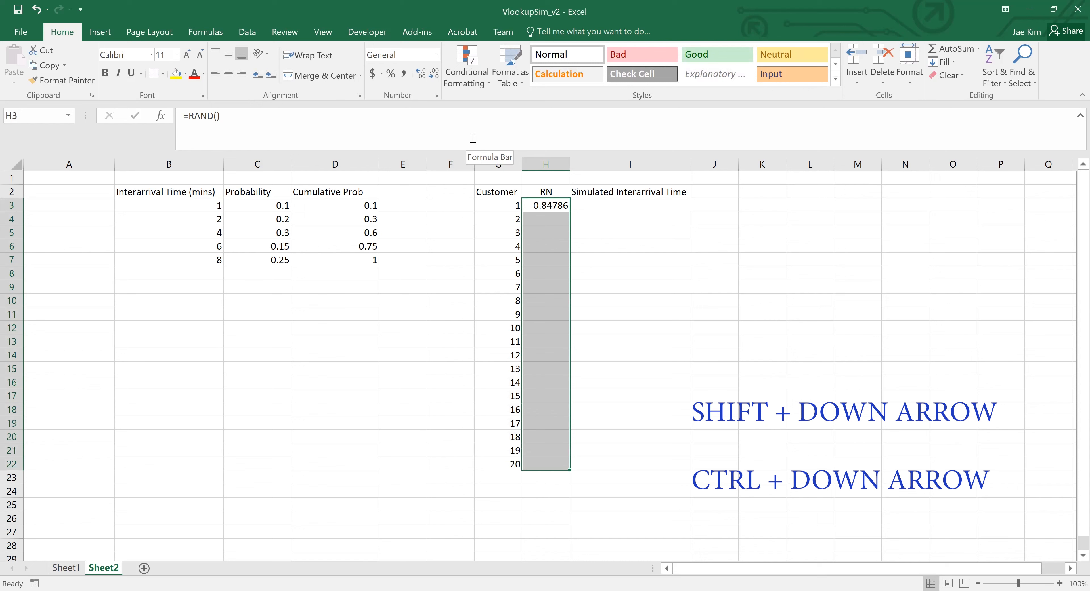
pyautogui.hotkey('ctrl', 'd')
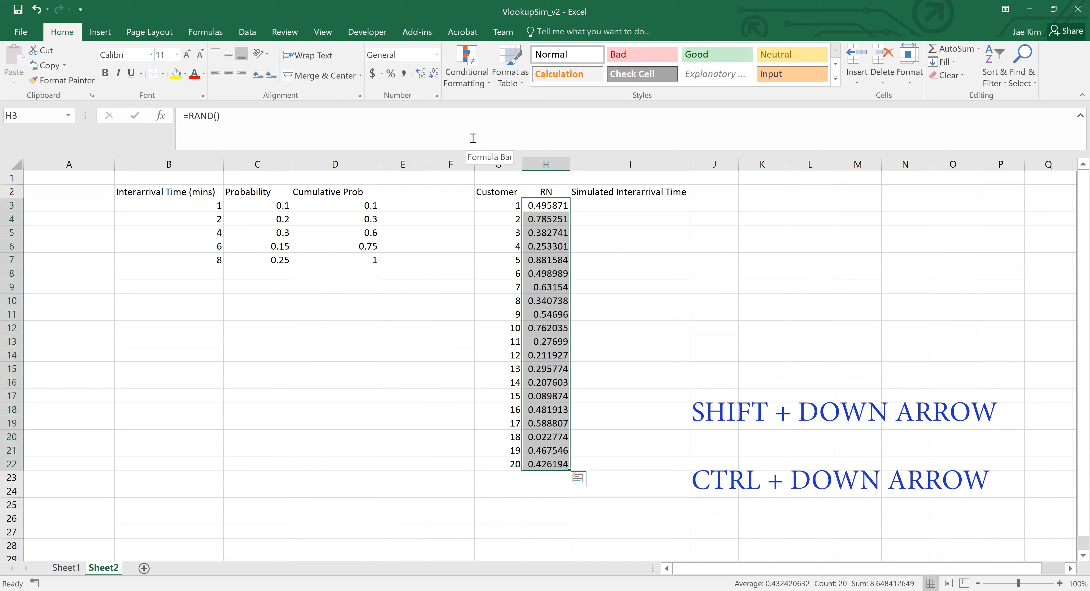
pyautogui.press('Down')
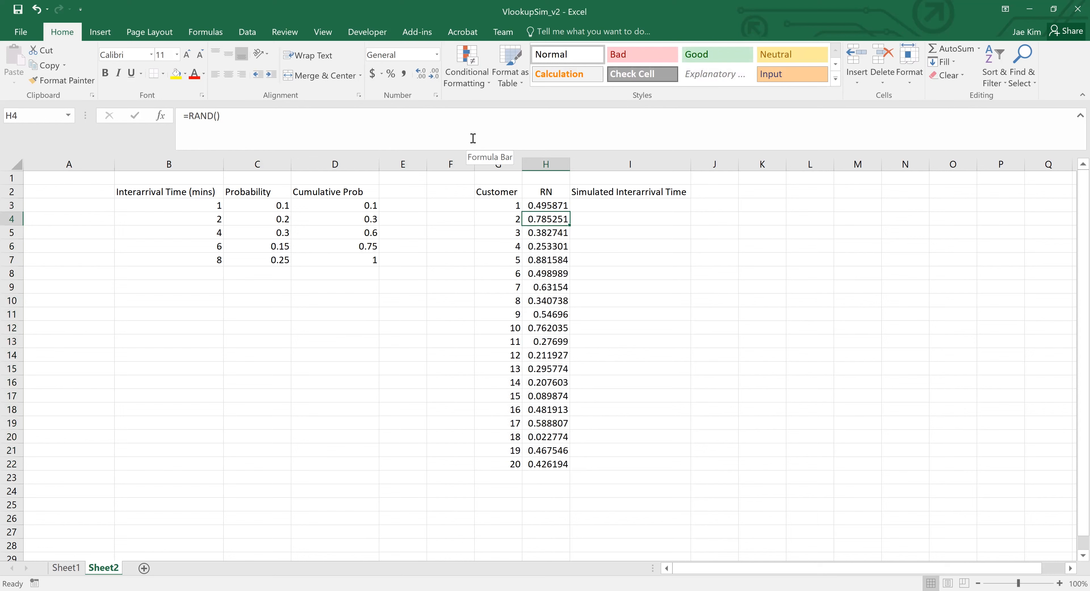
# - Recalculate the worksheet repeatedly to regenerate the random numbers in column H
pyautogui.press('F9')
pyautogui.press('F9')
pyautogui.press('F9')
pyautogui.press('F9')
pyautogui.press('F9')
pyautogui.press('F9')
pyautogui.press('F9')
pyautogui.press('F9')
pyautogui.press('F9')
pyautogui.press('F9')
pyautogui.press('F9')
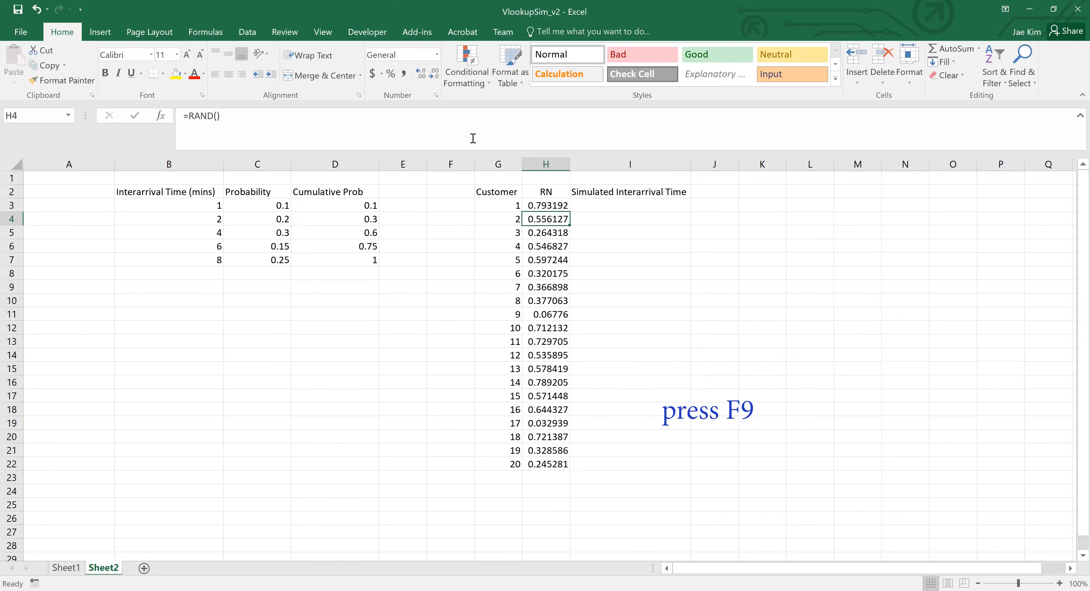
# - Review the random numbers down to H22 and the empty Simulated Interarrival Time column up to I3
pyautogui.press('Down')
pyautogui.press('Down')
pyautogui.press('Down')
pyautogui.press('Down')
pyautogui.press('Down')
pyautogui.press('Down')
pyautogui.press('Down')
pyautogui.press('Down')
pyautogui.press('Down')
pyautogui.press('Down')
pyautogui.press('Down')
pyautogui.press('Down')
pyautogui.press('Down')
pyautogui.press('Down')
pyautogui.press('Down')
pyautogui.press('Down')
pyautogui.press('Down')
pyautogui.press('Down')
pyautogui.press('Down')
pyautogui.press('Up')
pyautogui.press('Up')
pyautogui.press('Up')
pyautogui.press('Up')
pyautogui.press('Up')
pyautogui.press('Up')
pyautogui.press('Up')
pyautogui.press('Up')
pyautogui.press('Up')
pyautogui.press('Up')
pyautogui.press('Up')
pyautogui.press('Up')
pyautogui.press('Up')
pyautogui.press('Up')
pyautogui.press('Up')
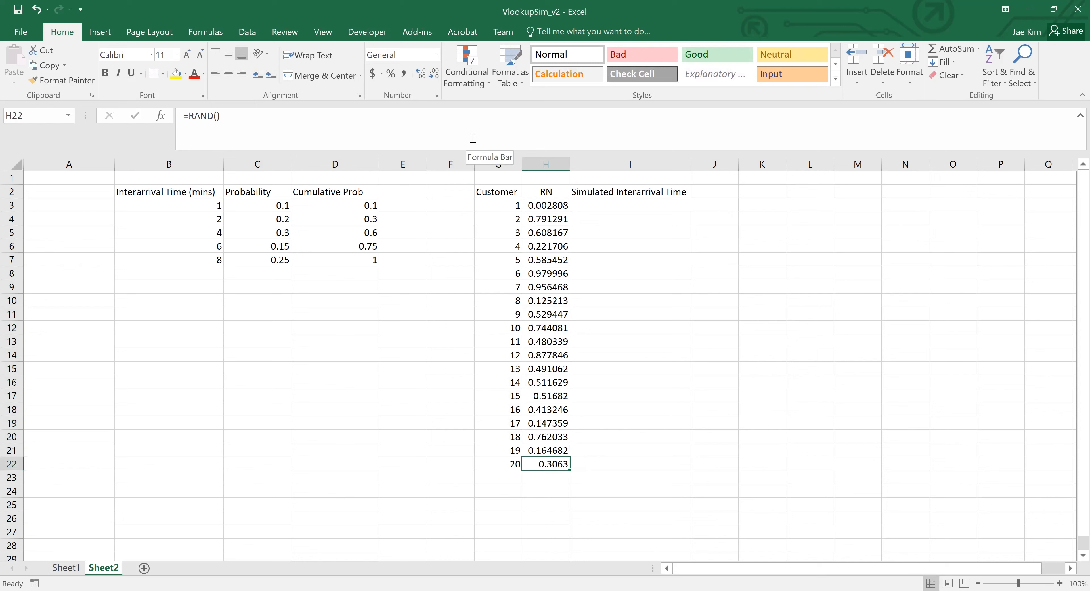
pyautogui.press('Right')
pyautogui.press('Up')
pyautogui.press('Up')
pyautogui.press('Up')
pyautogui.press('Up')
pyautogui.press('Up')
pyautogui.press('Up')
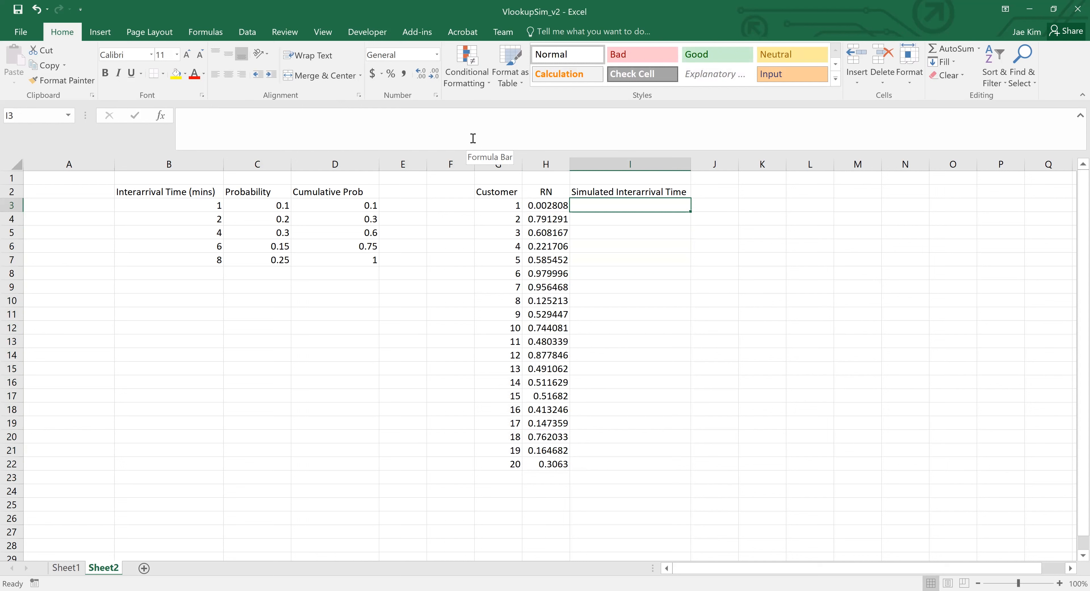
# - Compare the first random number in H3 with the interarrival time, probability and cumulative probability cells in row 3
pyautogui.press('Left')
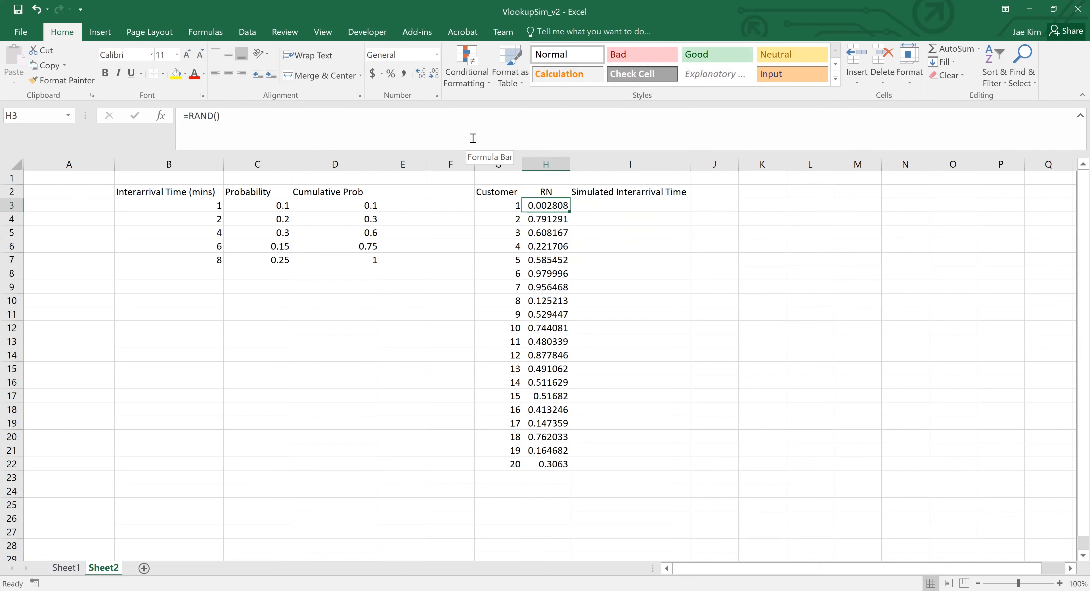
pyautogui.press('Left')
pyautogui.press('Left')
pyautogui.press('Left')
pyautogui.press('Left')
pyautogui.press('Left')
pyautogui.press('Left')
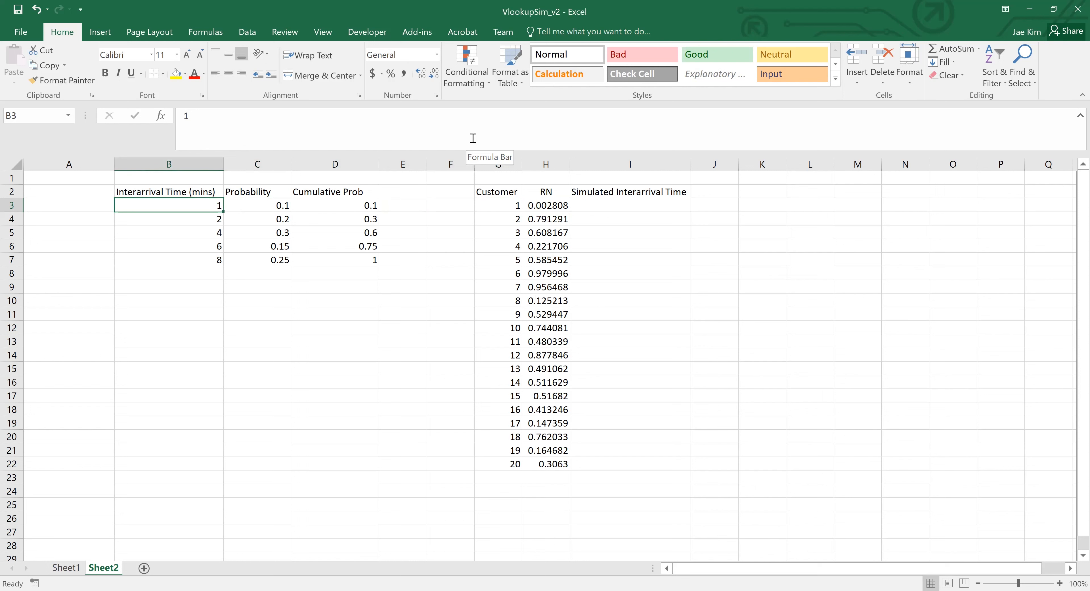
pyautogui.press('Left')
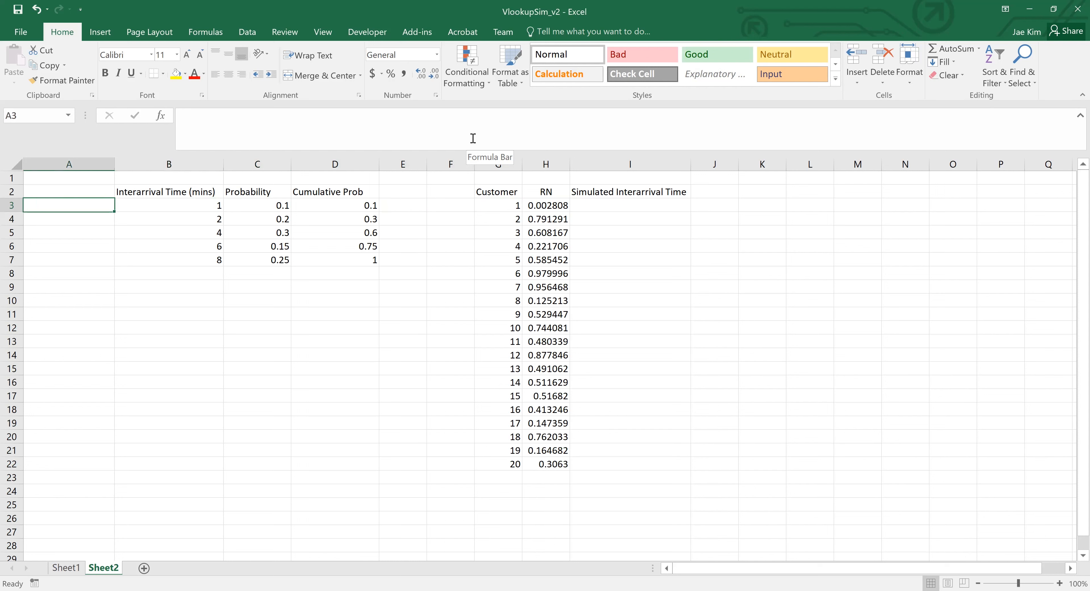
pyautogui.press('Right')
pyautogui.press('Right')
pyautogui.press('Right')
pyautogui.press('Right')
pyautogui.press('Right')
pyautogui.press('Right')
pyautogui.press('Right')
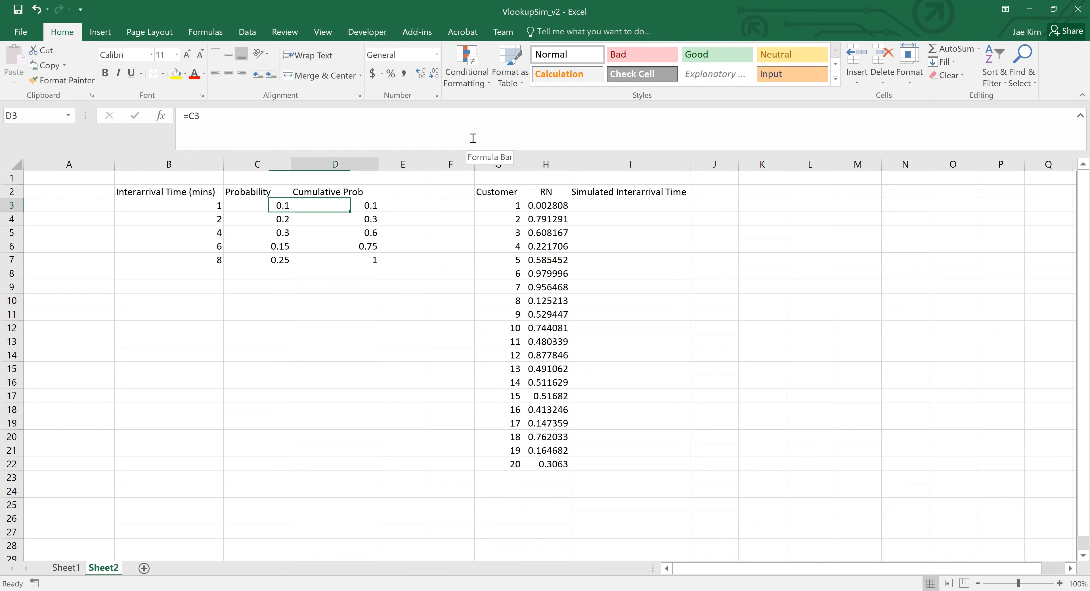
pyautogui.press('Left')
pyautogui.press('Left')
pyautogui.press('Left')
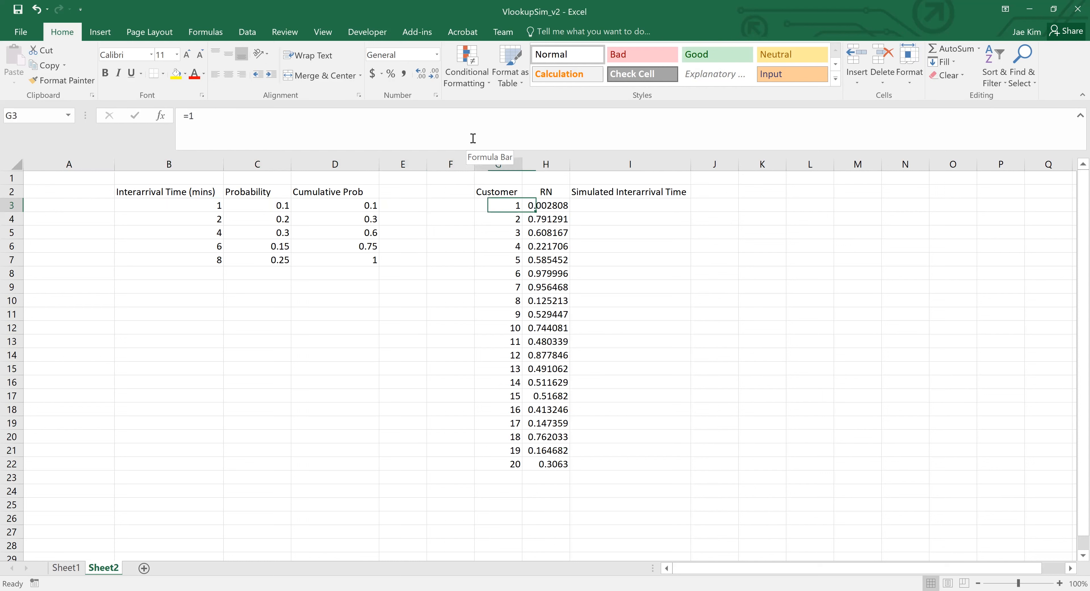
pyautogui.press('Left')
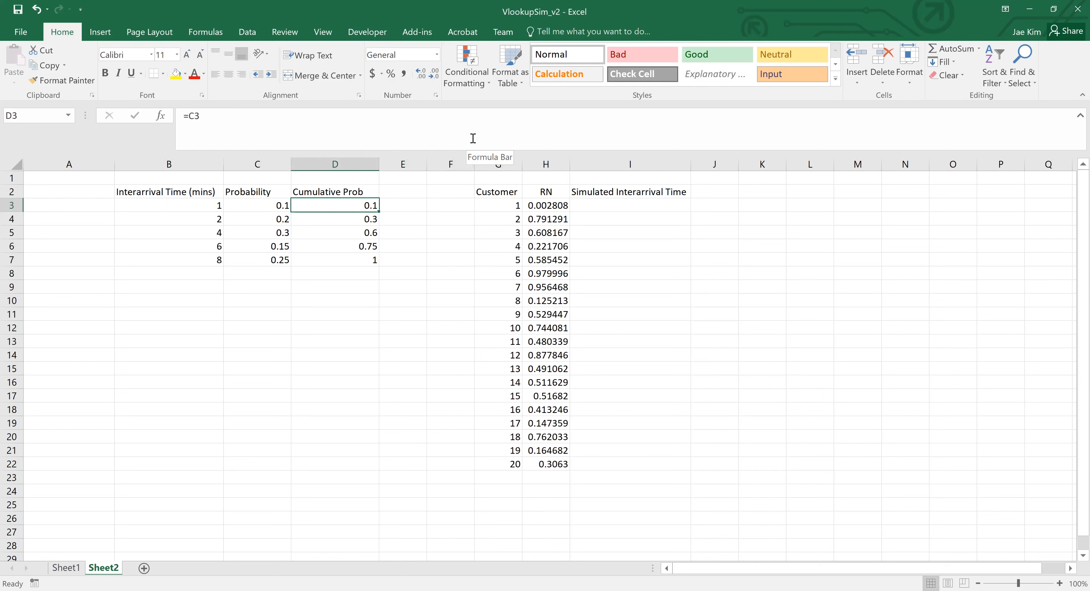
pyautogui.press('Left')
pyautogui.press('Left')
pyautogui.press('Left')
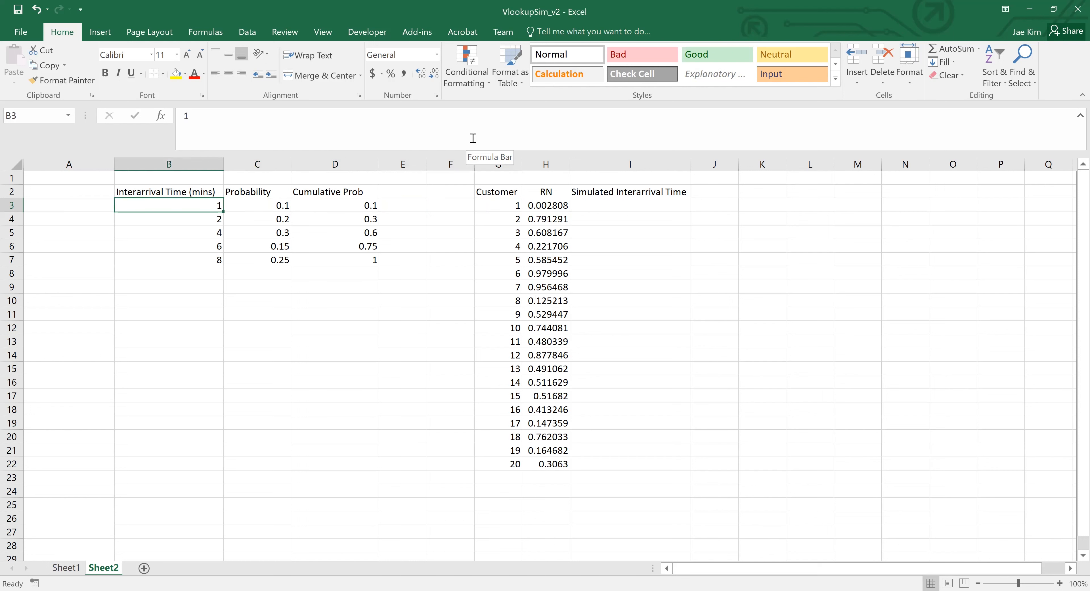
# - Enter the heading "LB Interval Value" in A2 beside the interarrival time column
pyautogui.press('Up')
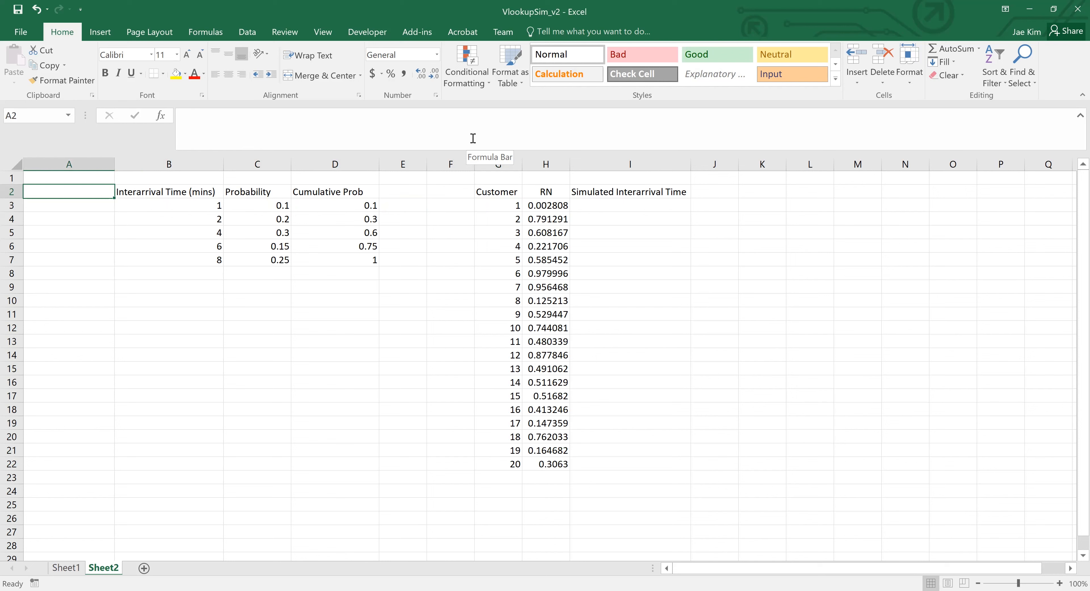
pyautogui.write('Lo')
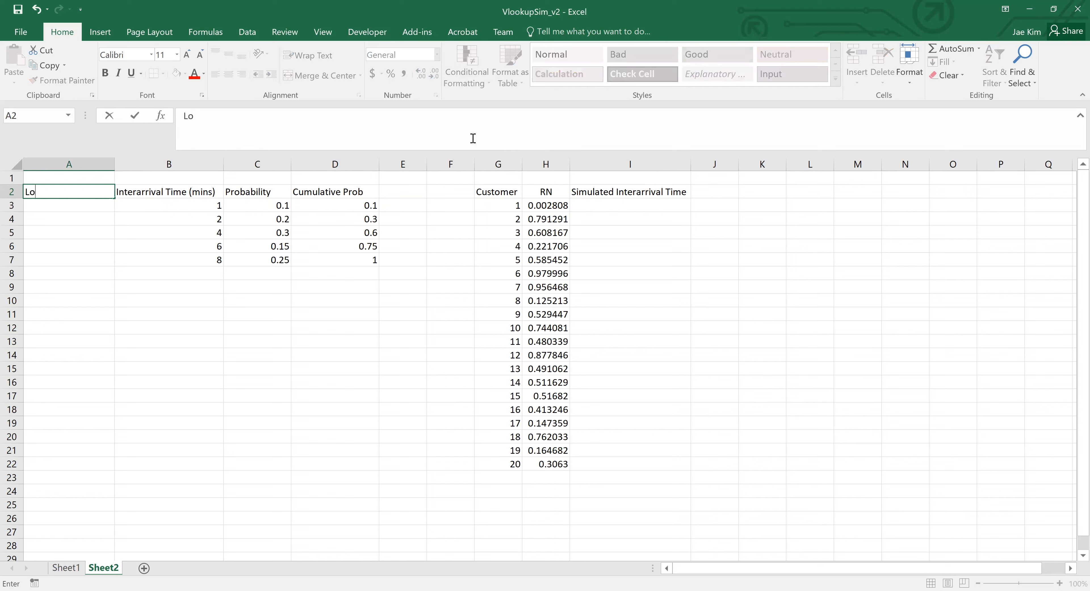
pyautogui.press('BackSpace')
pyautogui.press('BackSpace')
pyautogui.write('LB Interval VAlue')
pyautogui.press('BackSpace')
pyautogui.press('BackSpace')
pyautogui.press('BackSpace')
pyautogui.press('BackSpace')
pyautogui.write('alue')
pyautogui.press('Return')
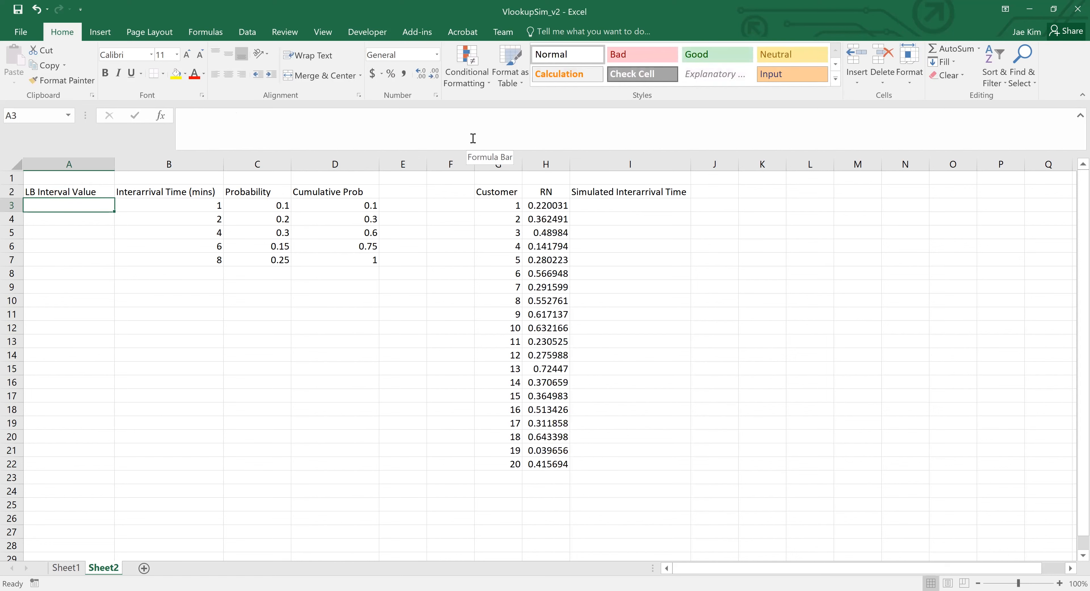
# - Enter 0 in A3 as the lower bound of the first interval
pyautogui.press('Down')
pyautogui.press('Up')
pyautogui.press('Right')
pyautogui.press('Right')
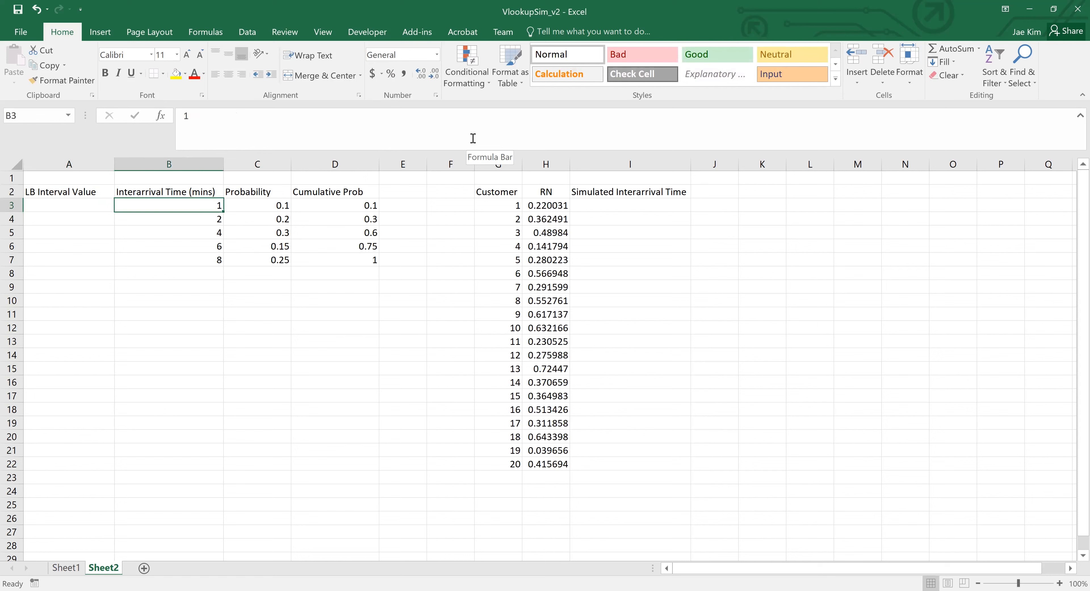
pyautogui.press('Left')
pyautogui.press('Left')
pyautogui.write('0')
pyautogui.press('Return')
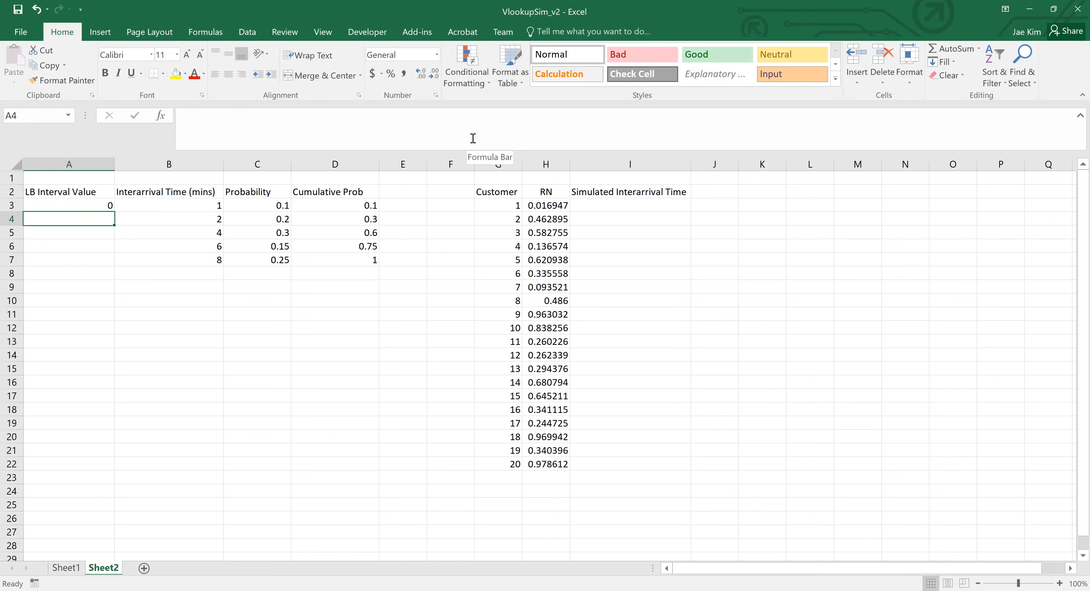
# - Enter the formula =D3 in A4 to take the second lower bound from the preceding cumulative probability
pyautogui.write('=')
pyautogui.press('Right')
pyautogui.press('Right')
pyautogui.press('Right')
pyautogui.press('Right')
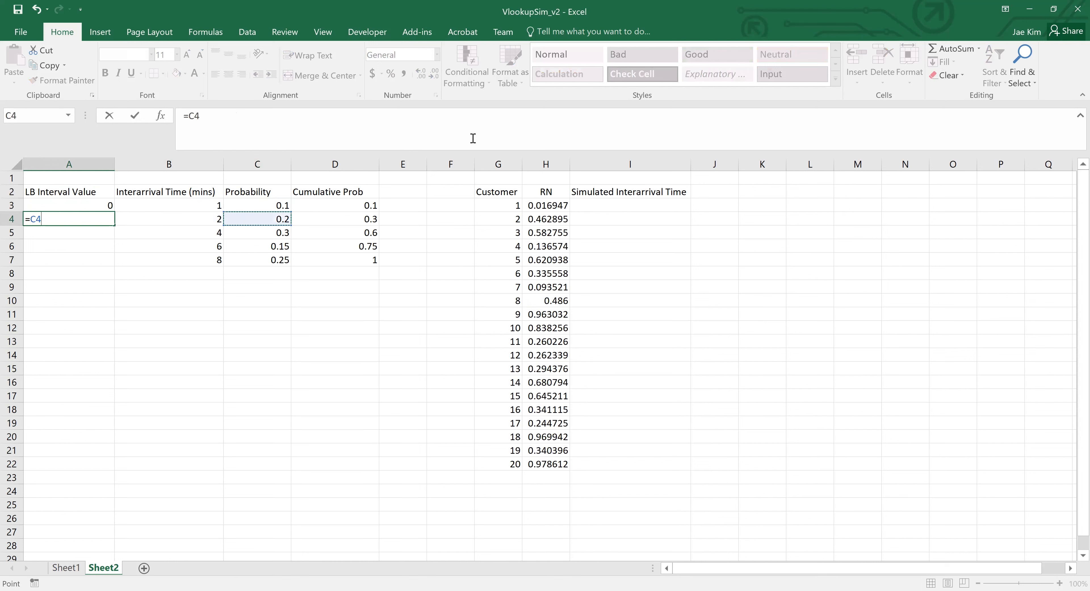
pyautogui.press('Left')
pyautogui.press('Up')
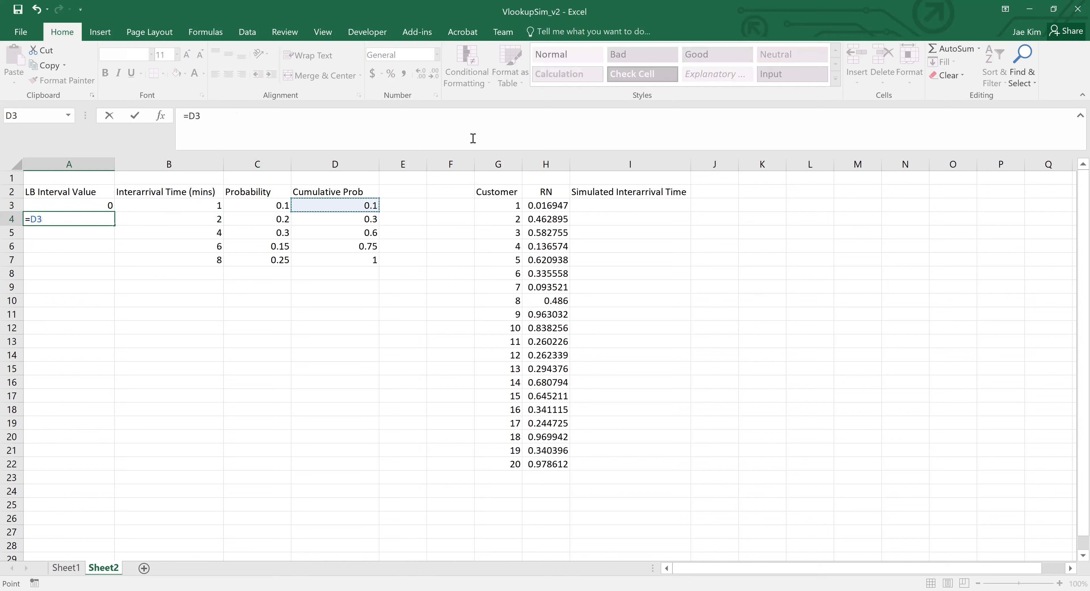
pyautogui.press('Return')
# - Fill the lower bound formula from A4 down through A7
pyautogui.press('Up')
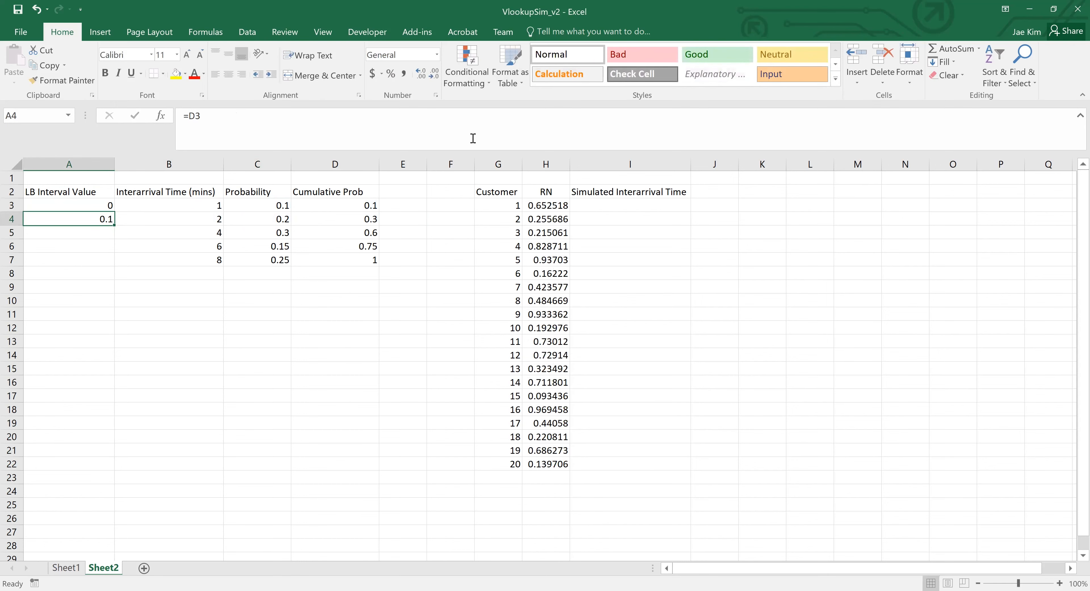
pyautogui.hotkey('shift', 'Down')
pyautogui.hotkey('shift', 'Down')
pyautogui.hotkey('shift', 'Down')
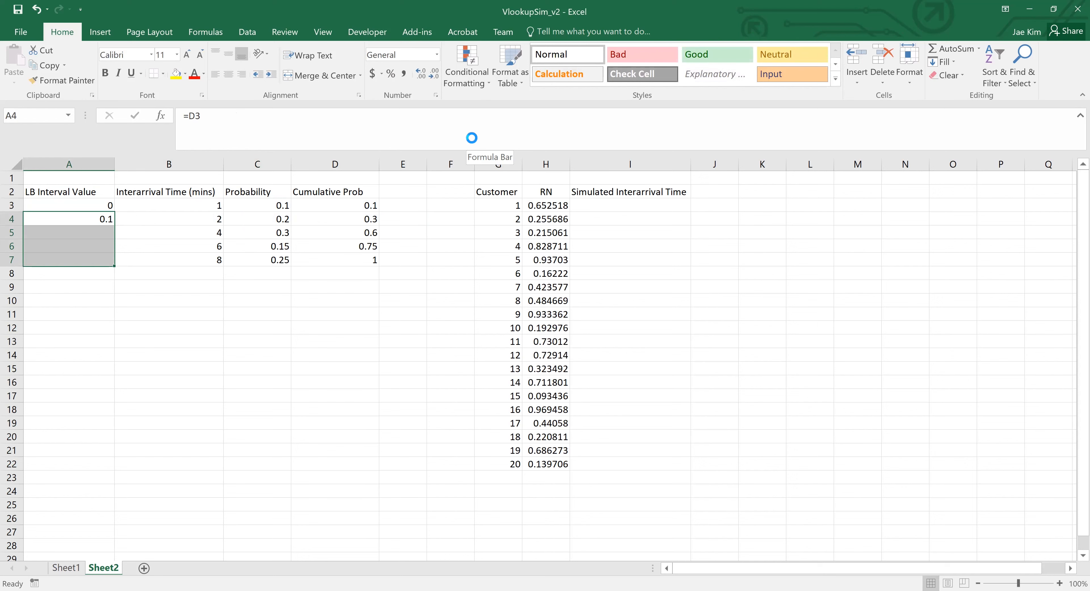
pyautogui.hotkey('ctrl', 'd')
# - Review the lower bound values in the LB Interval Value column against the interarrival table
pyautogui.press('Down')
pyautogui.press('Down')
pyautogui.press('Down')
pyautogui.press('Up')
pyautogui.press('Up')
pyautogui.press('Up')
pyautogui.press('Up')
pyautogui.hotkey('shift', 'Down')
pyautogui.hotkey('shift', 'Down')
pyautogui.hotkey('shift', 'Down')
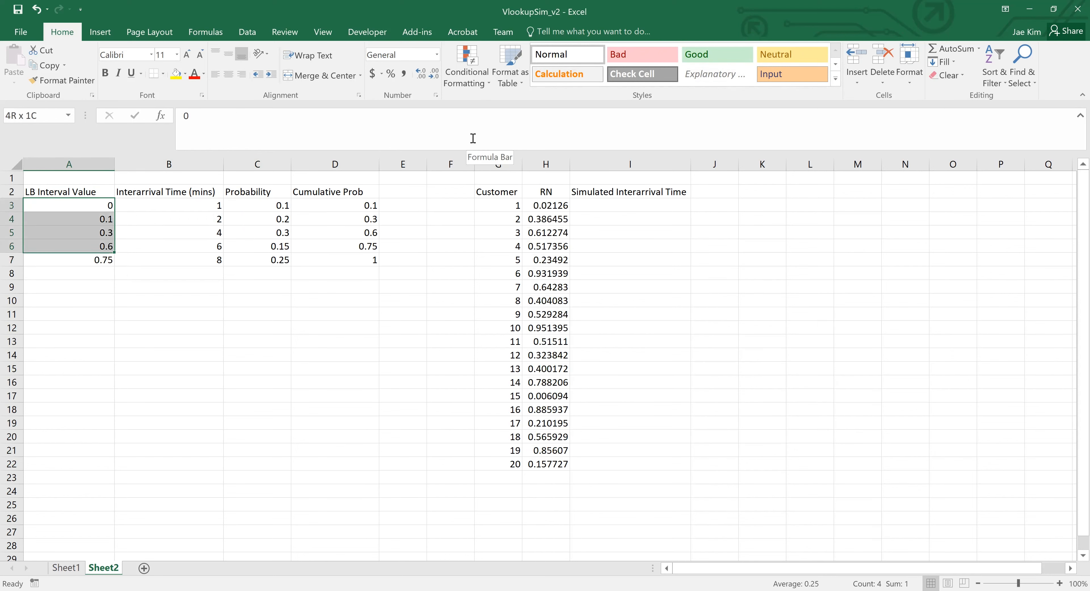
# - Start a VLOOKUP formula in I3 with the random number in H3 as the lookup value
pyautogui.press('Down')
pyautogui.press('Right')
pyautogui.press('Right')
pyautogui.press('Right')
pyautogui.press('Right')
pyautogui.press('Right')
pyautogui.press('Right')
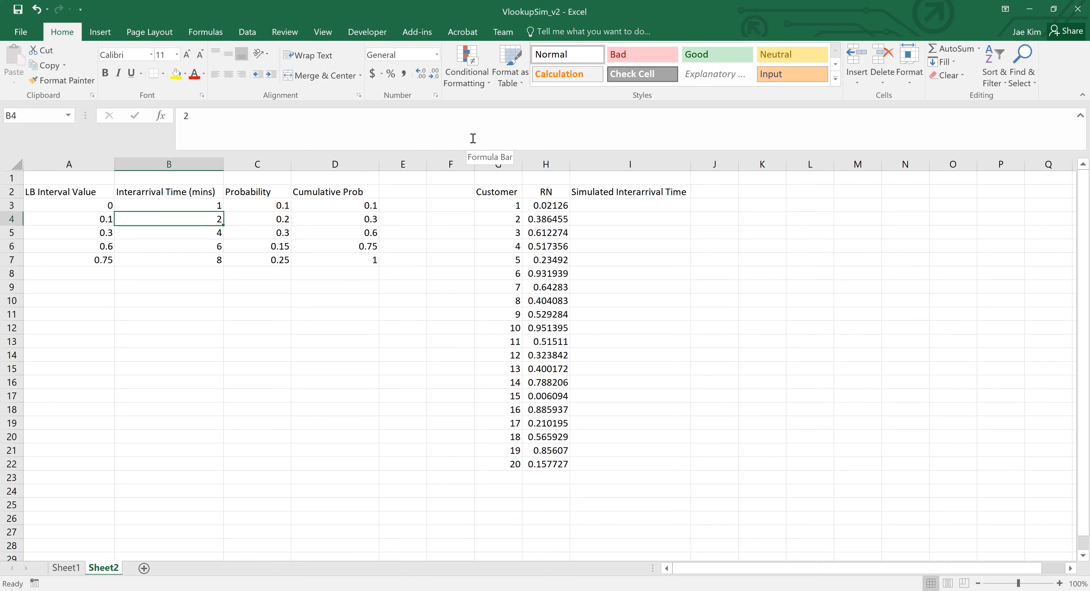
pyautogui.press('Right')
pyautogui.press('Right')
pyautogui.press('Up')
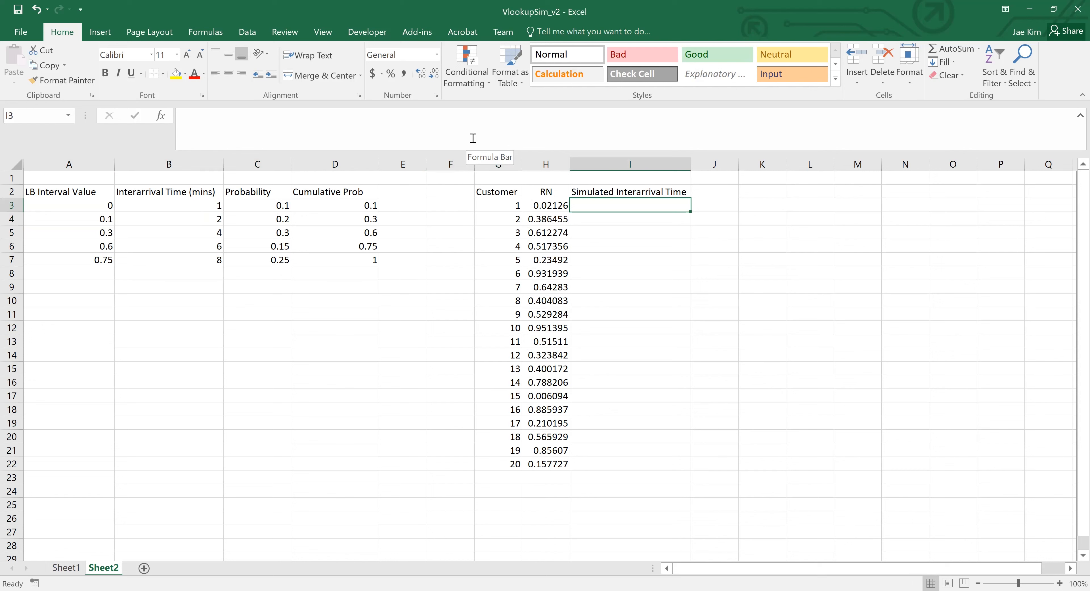
pyautogui.write('=')
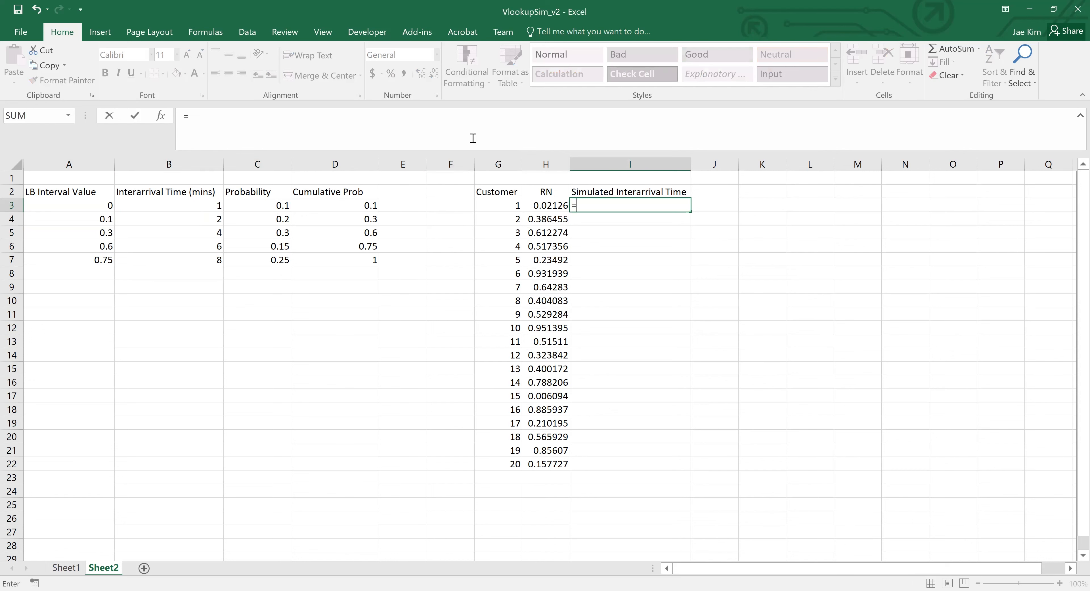
pyautogui.write('VLOOKUP(')
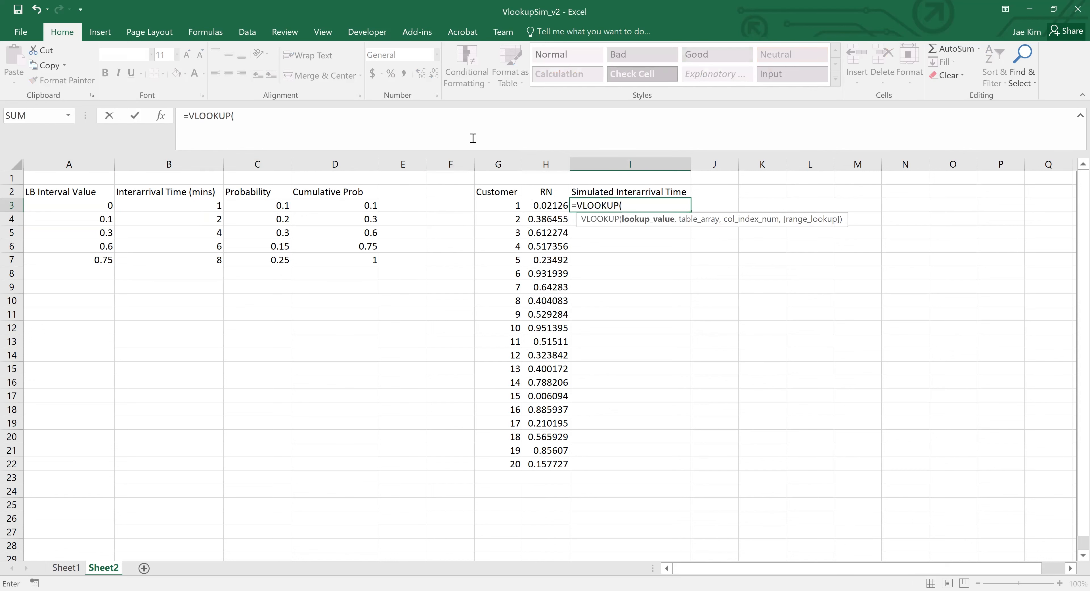
pyautogui.press('Left')
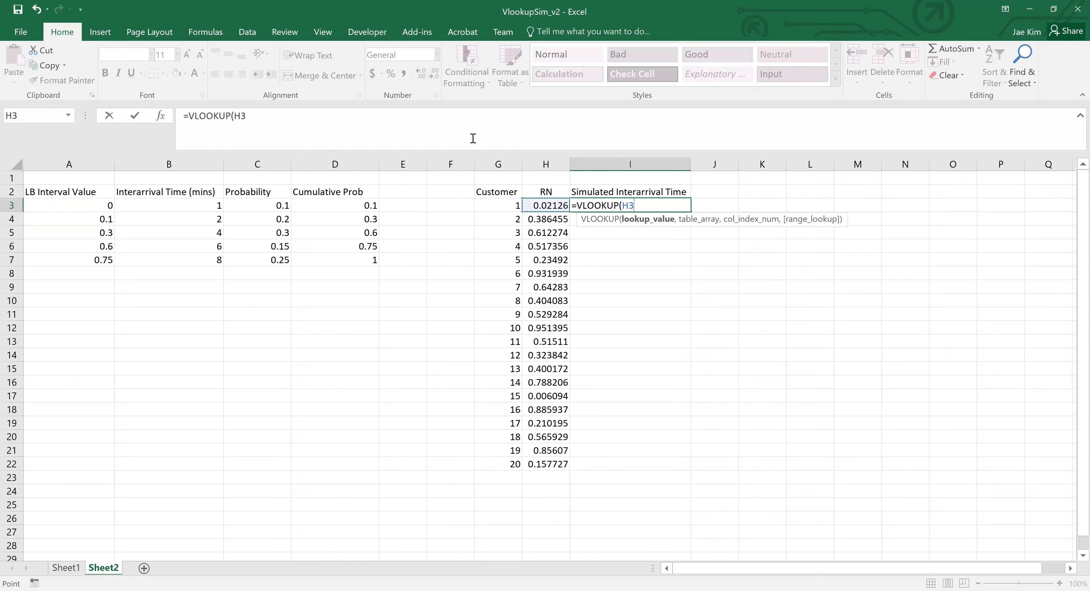
pyautogui.write(',')
# - Reference A3:B7, the lower bounds and interarrival times without headings, as the VLOOKUP table array in I3
pyautogui.press('Left')
pyautogui.press('Left')
pyautogui.press('Left')
pyautogui.press('Left')
pyautogui.press('Left')
pyautogui.press('Left')
pyautogui.press('Left')
pyautogui.press('Left')
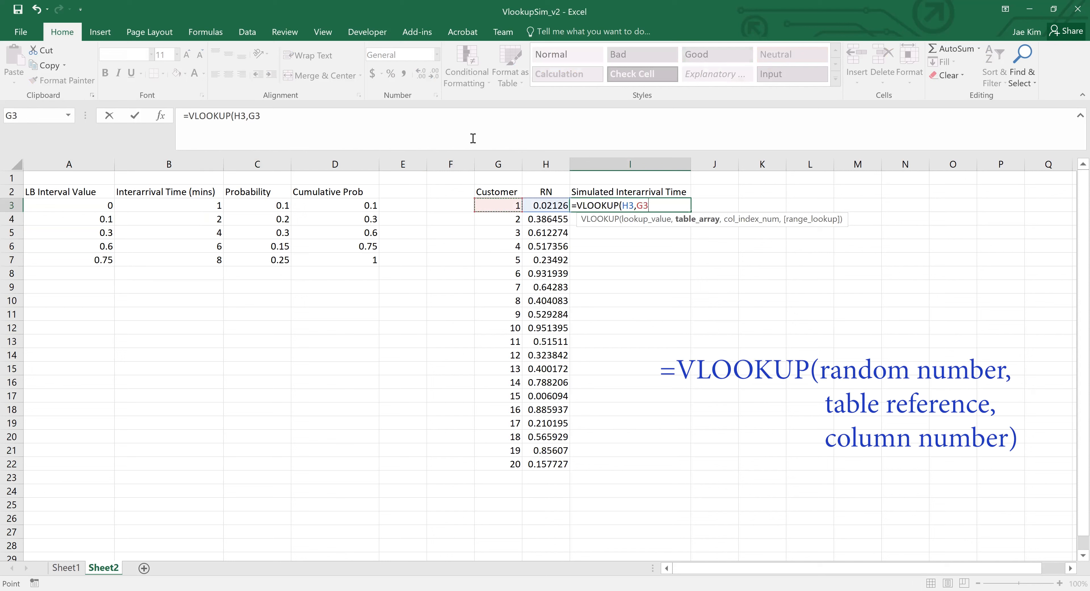
pyautogui.press('Up')
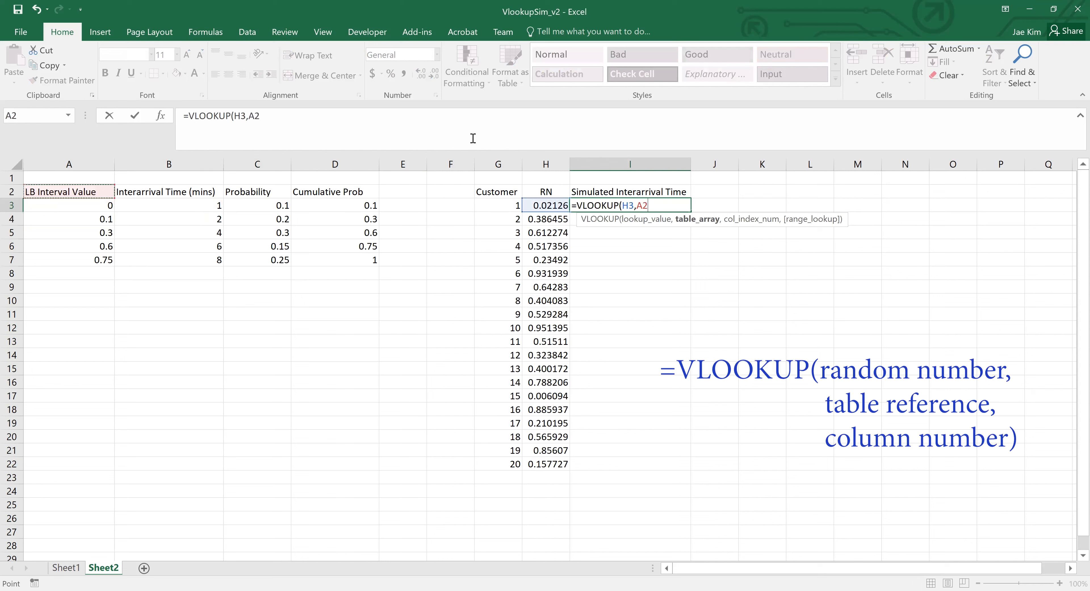
pyautogui.hotkey('shift', 'Right')
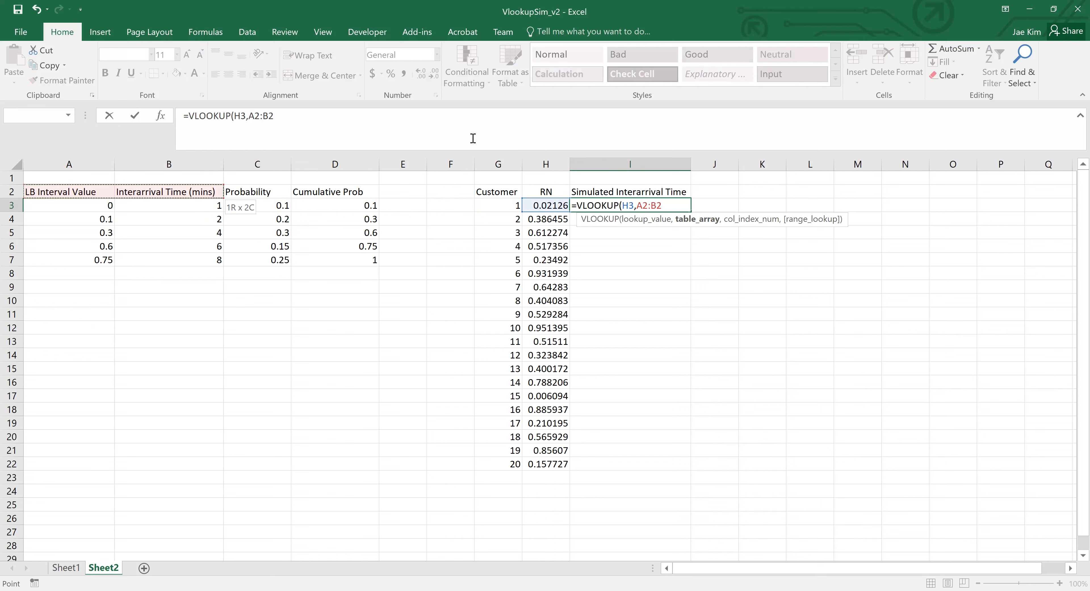
pyautogui.hotkey('ctrl', 'shift', 'Down')
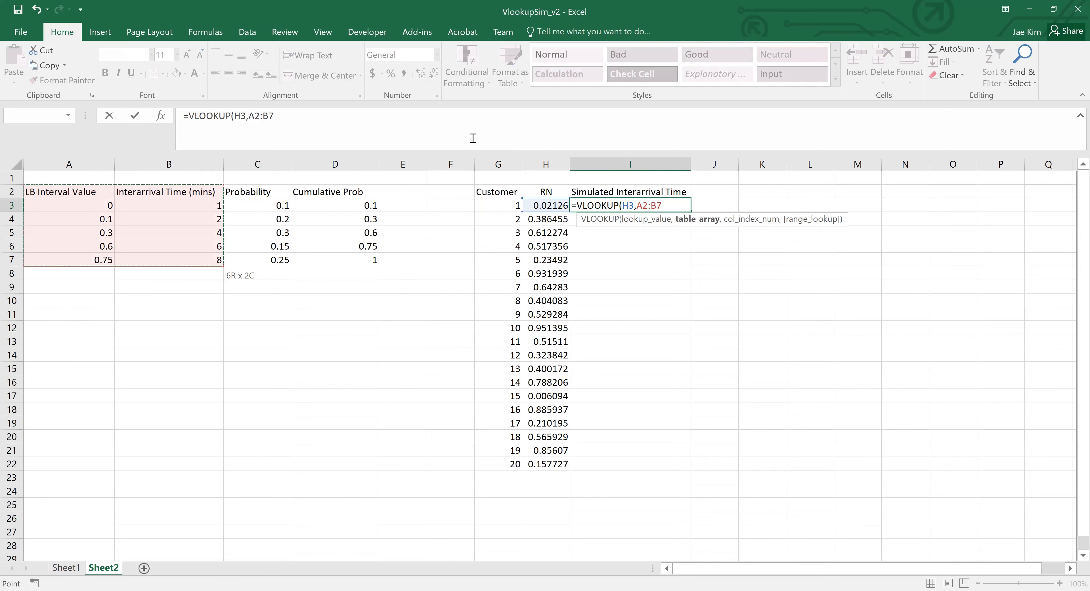
pyautogui.press('Down')
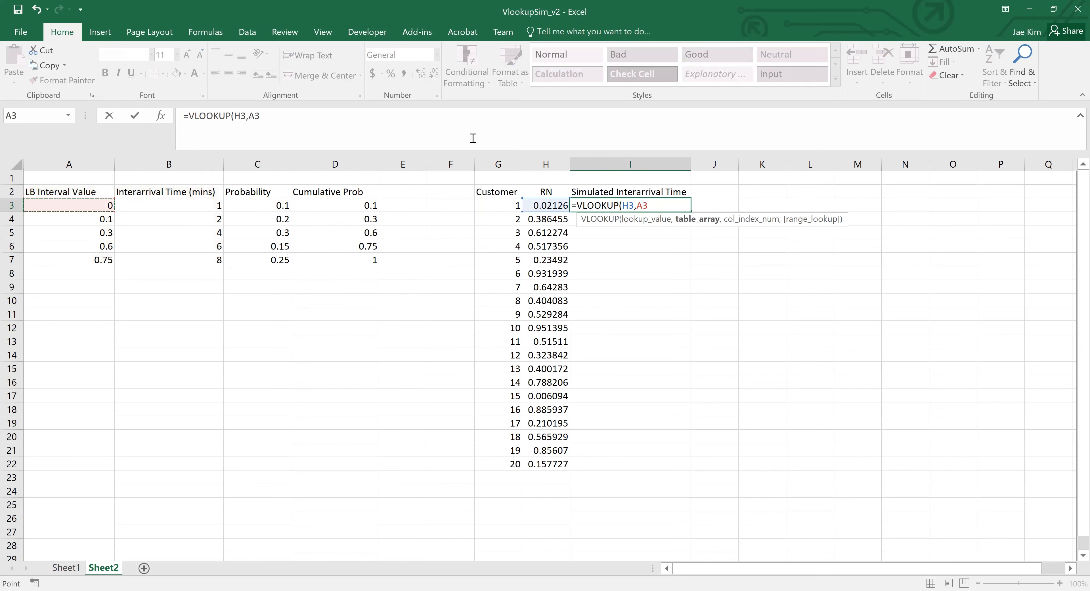
pyautogui.hotkey('shift', 'Right')
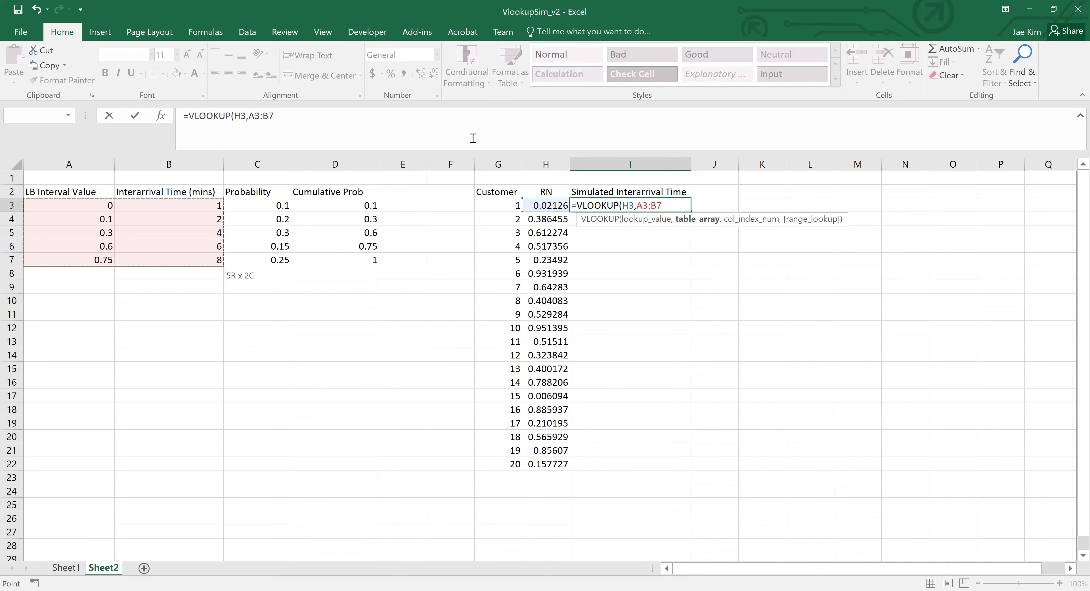
# - Make the table array absolute as $A$3:$B$7 and complete the VLOOKUP in I3 with column index 2
pyautogui.press('F4')
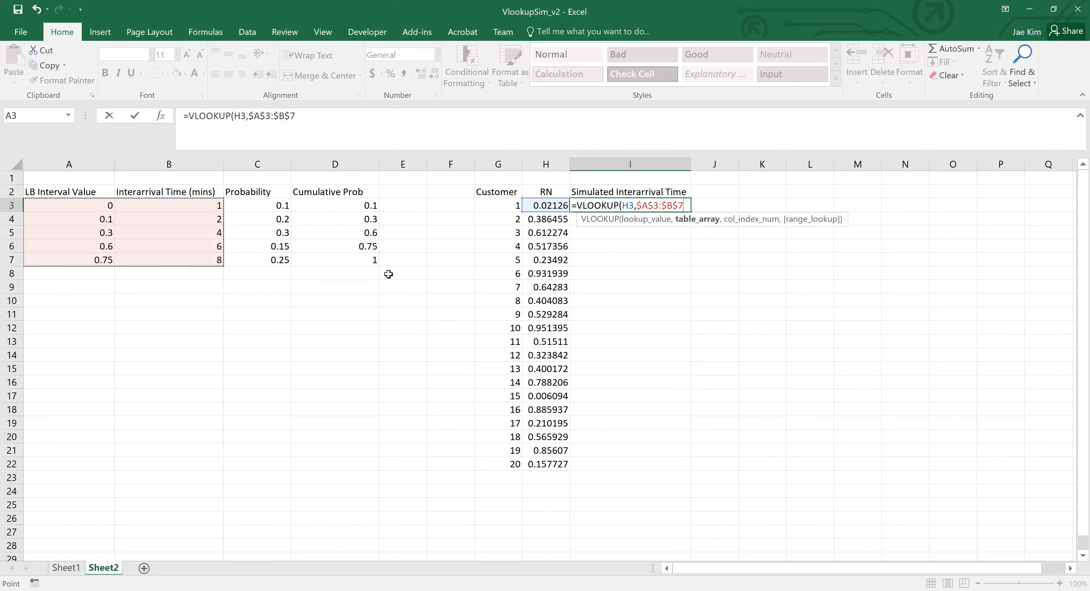
pyautogui.write(',2')
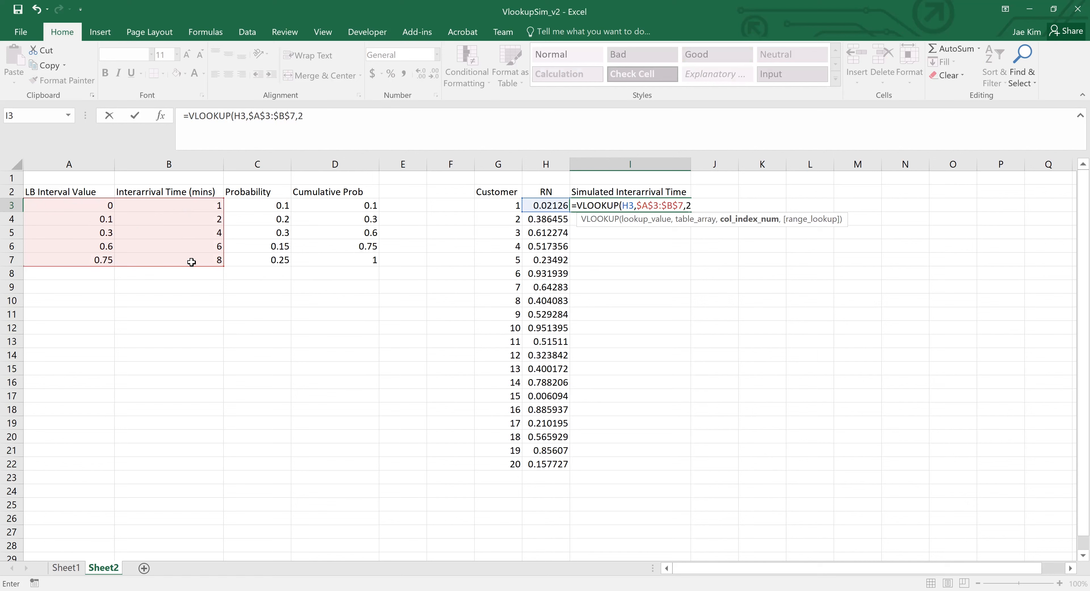
pyautogui.press('Return')
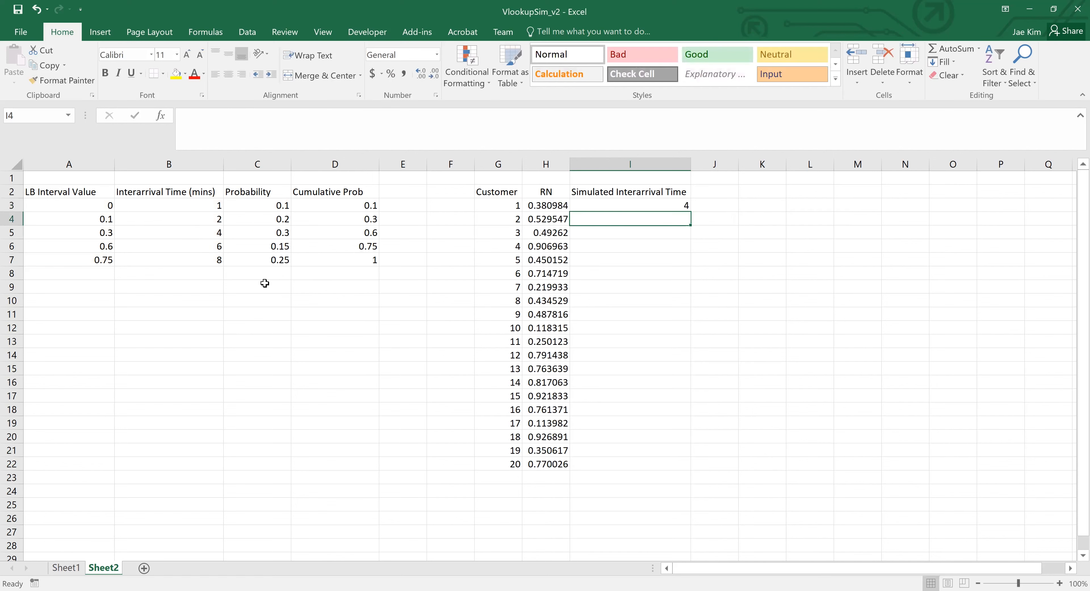
pyautogui.click(628, 205)
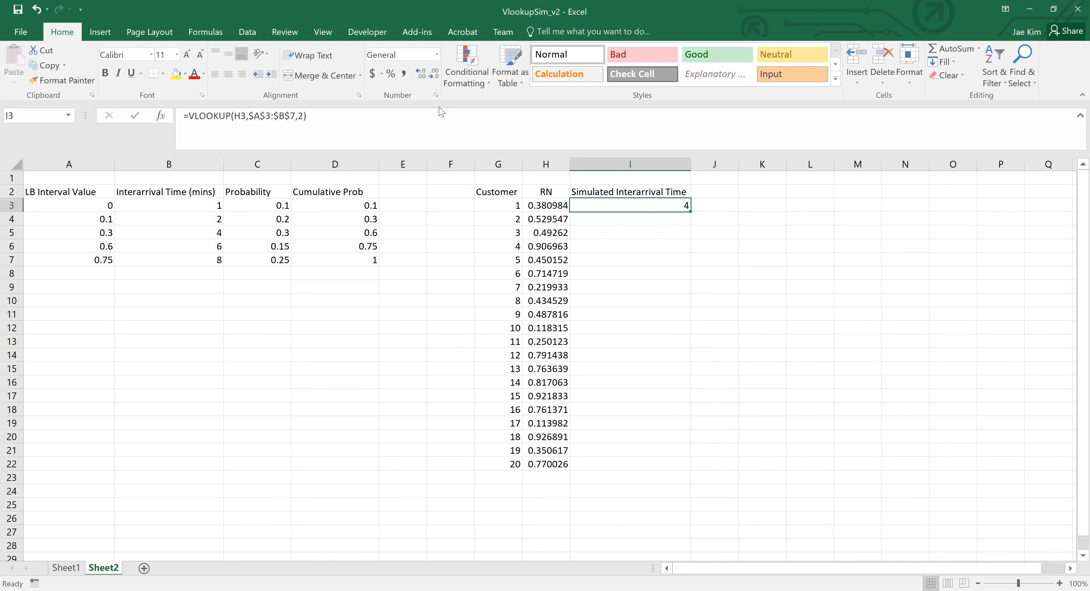
pyautogui.click(440, 117)
pyautogui.press('Escape')
# - Enter the value 4 in J3, beside the first simulated interarrival time
pyautogui.click(721, 205)
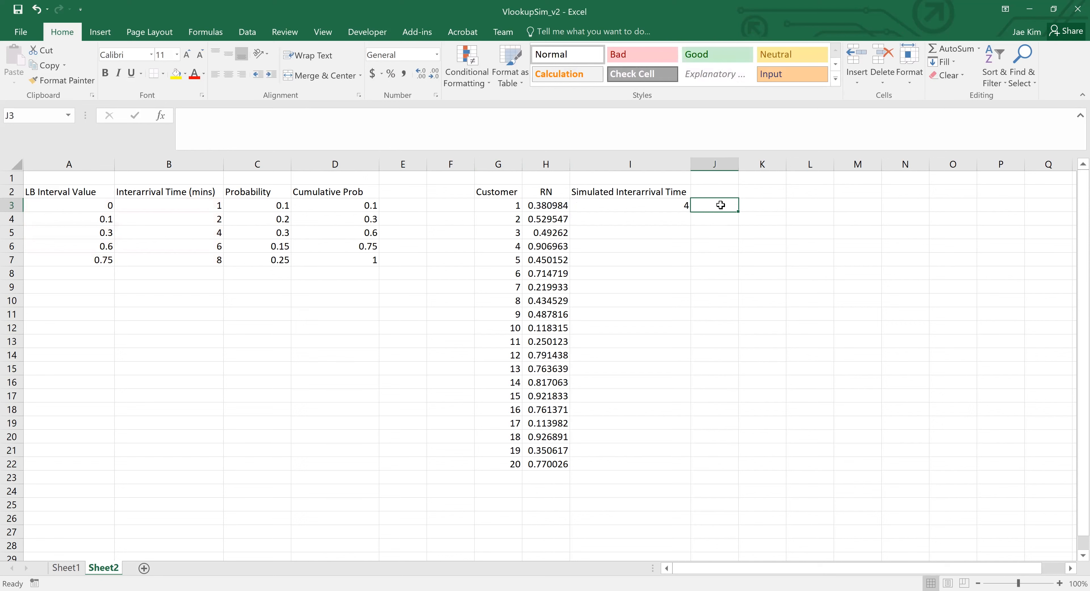
pyautogui.write('4')
pyautogui.hotkey('ctrl', 'Return')
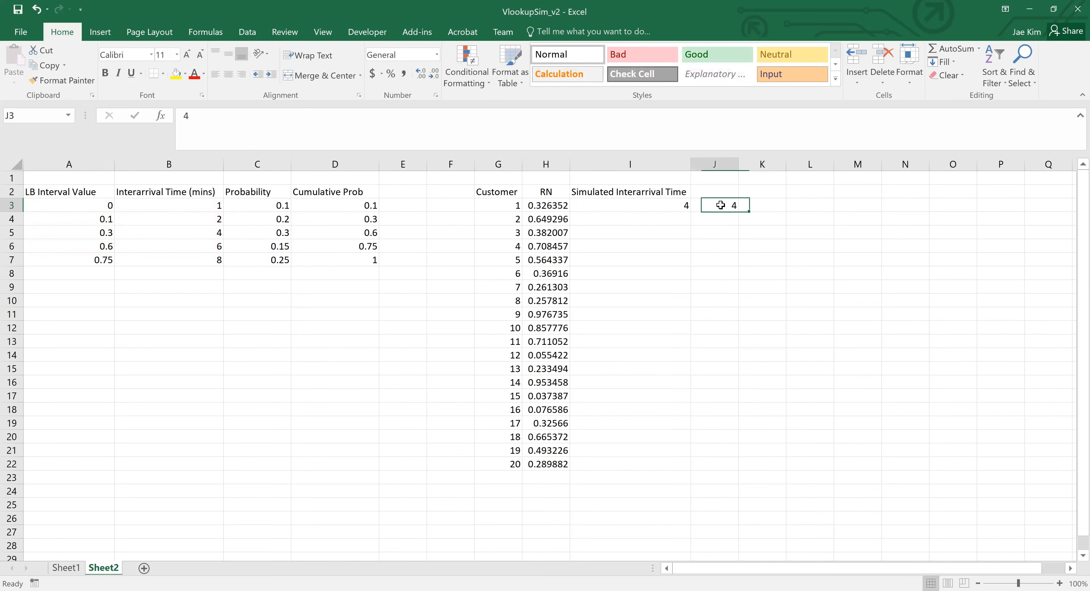
# - Inspect the cell references used by the VLOOKUP formula in I3
pyautogui.click(635, 209)
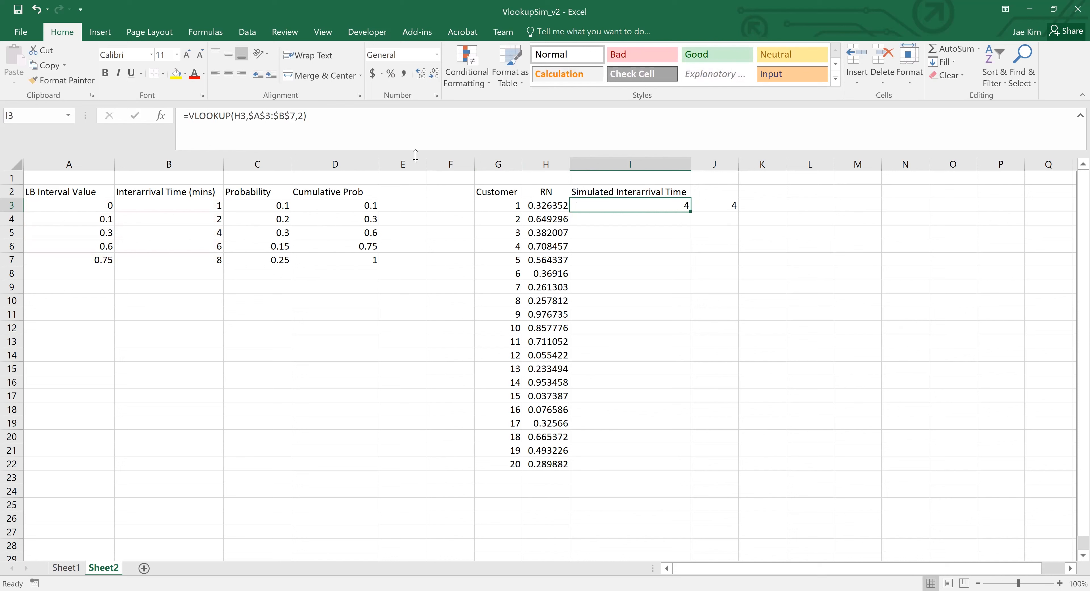
pyautogui.click(384, 139)
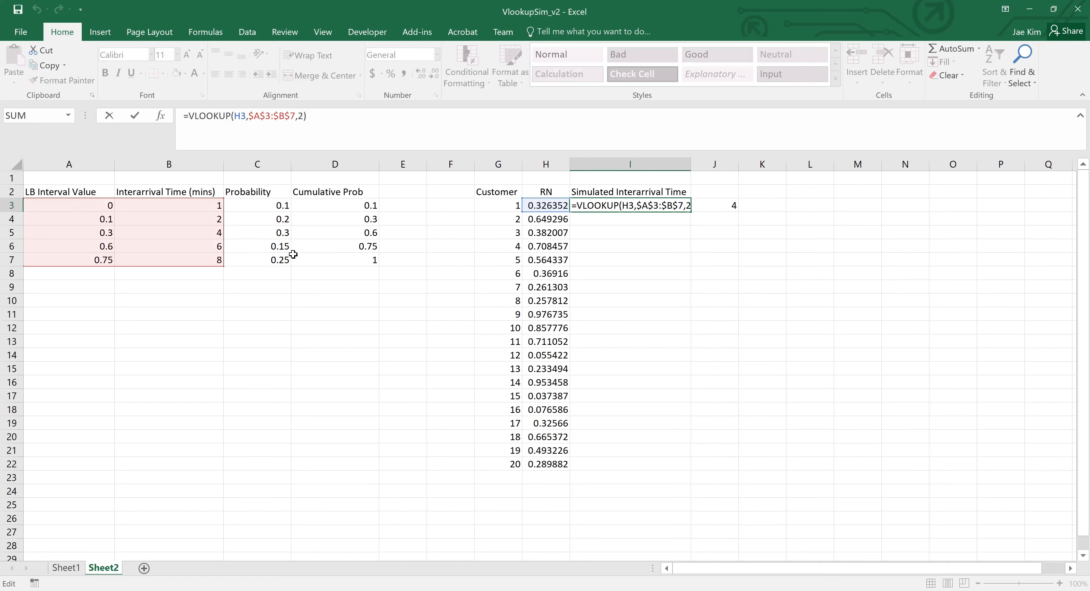
pyautogui.press('Return')
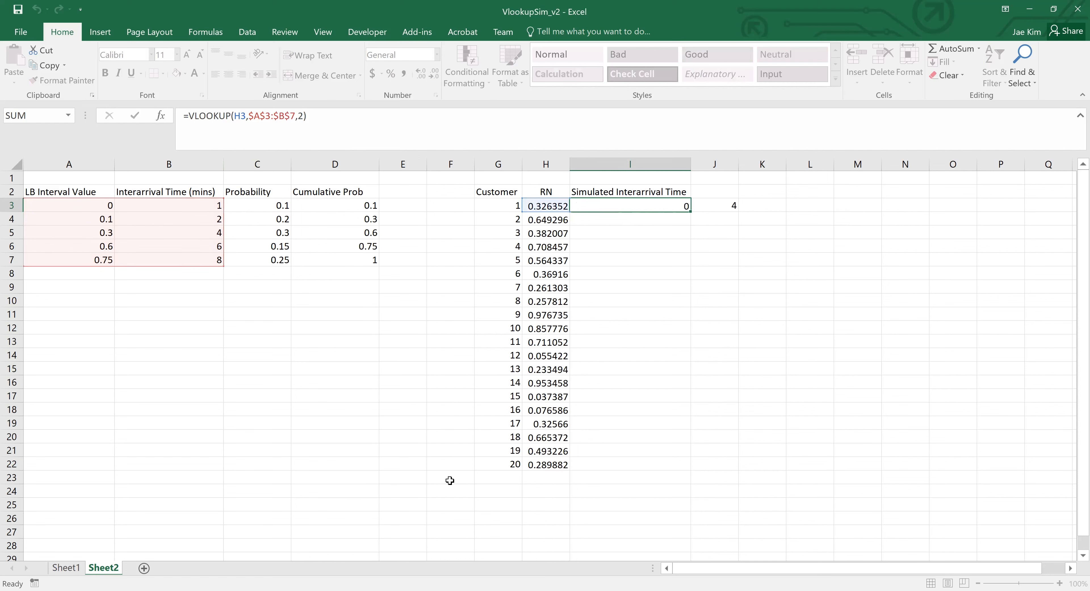
pyautogui.press('Up')
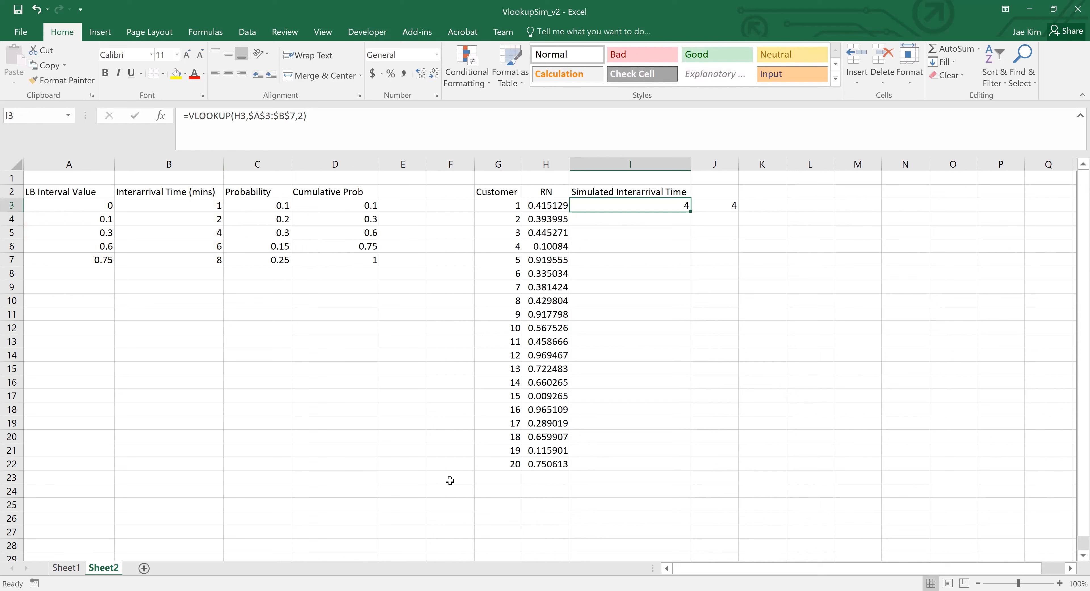
# - Fill the VLOOKUP formula from I3 down through I22, marking the end of the range with the placeholder 132432 in I22
pyautogui.press('Left')
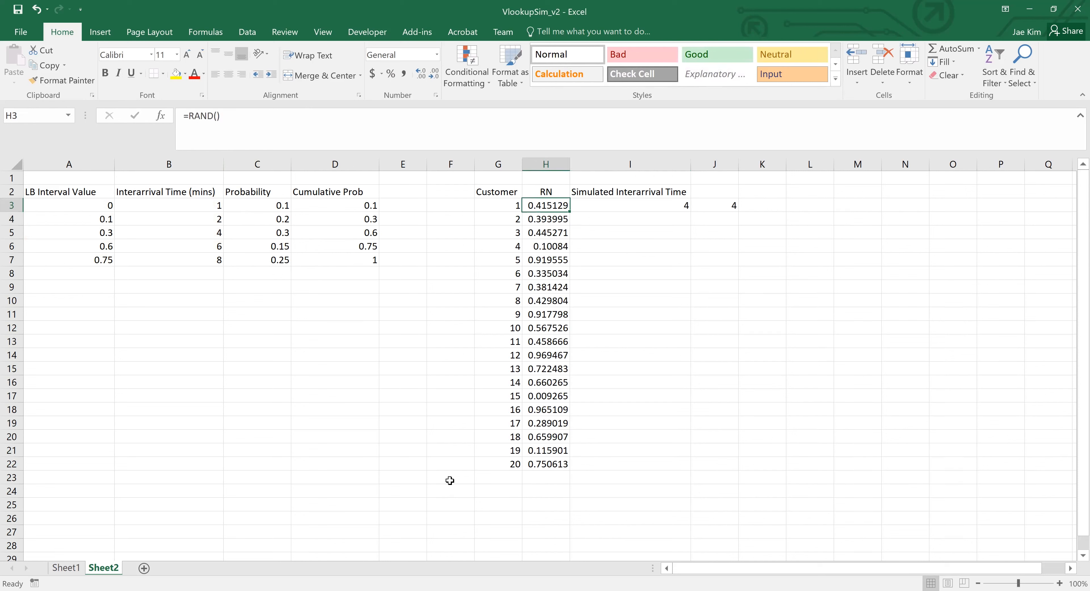
pyautogui.hotkey('ctrl', 'Down')
pyautogui.press('Right')
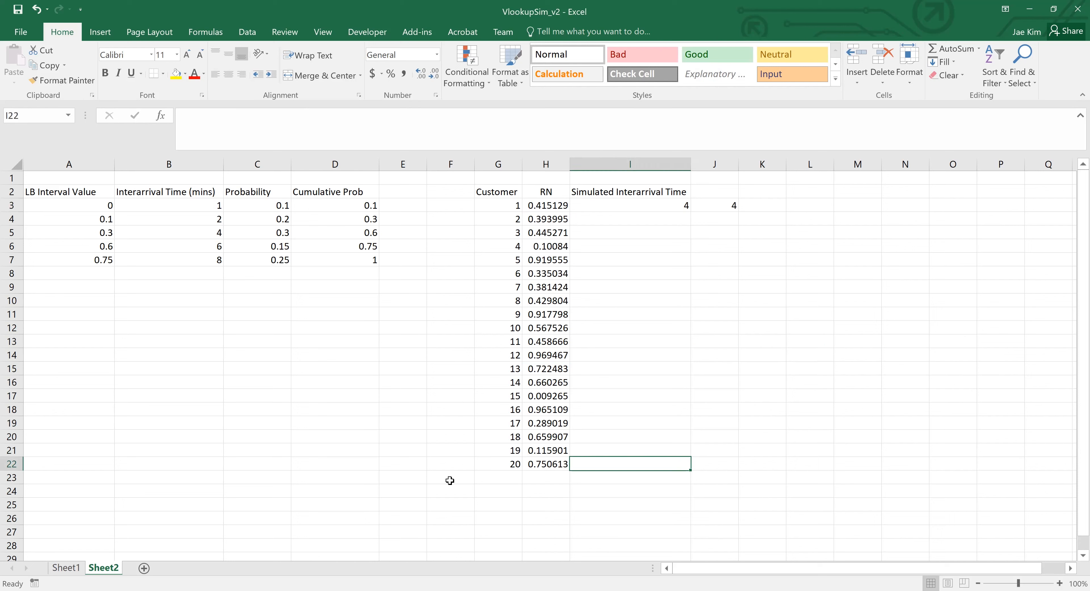
pyautogui.write('132432')
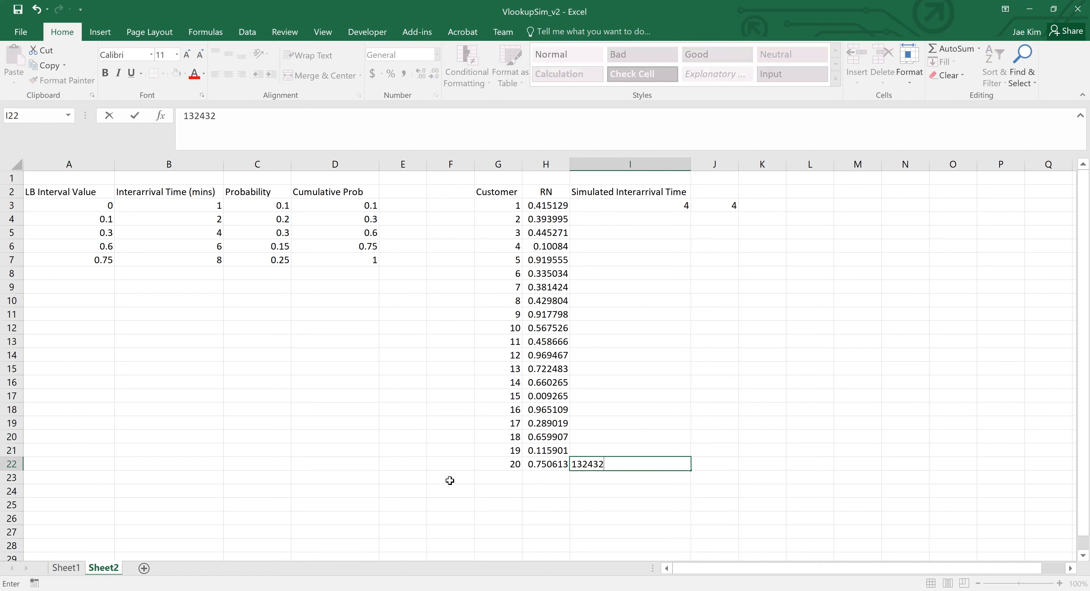
pyautogui.press('Up')
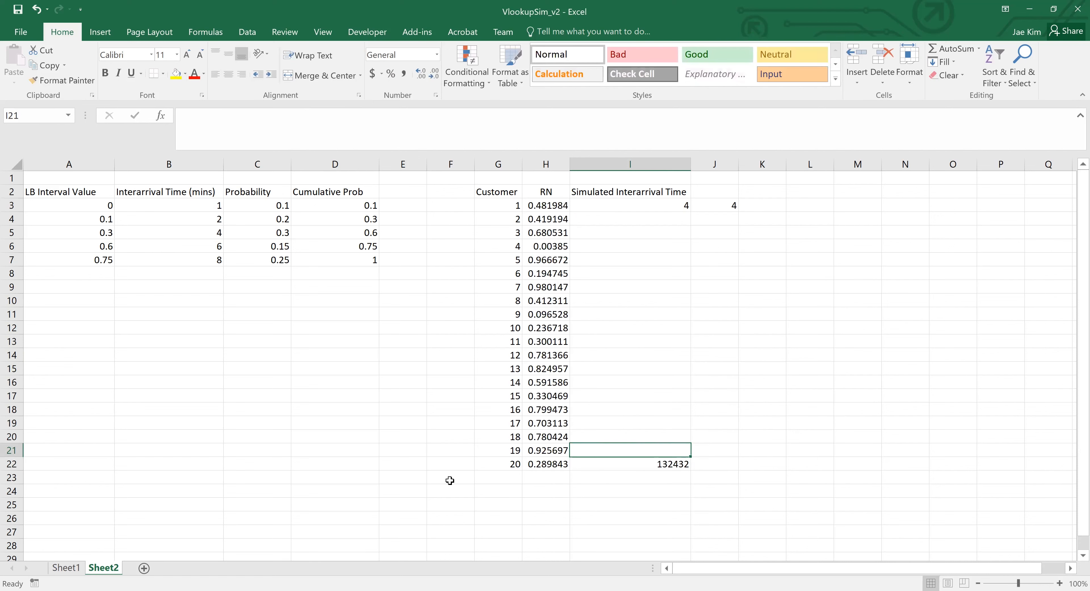
pyautogui.hotkey('ctrl', 'Up')
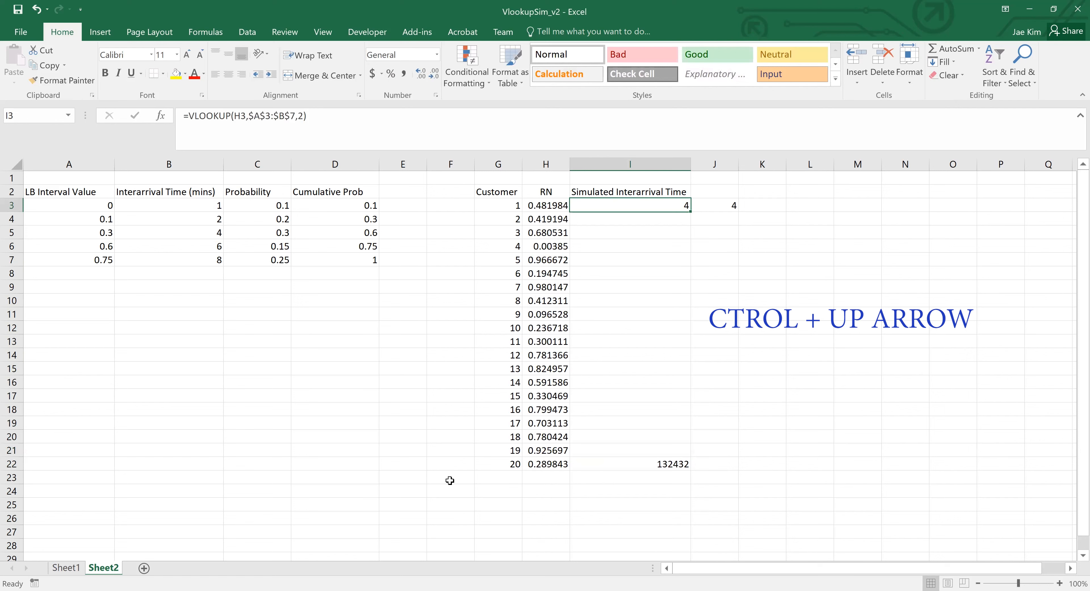
pyautogui.hotkey('ctrl', 'shift', 'Down')
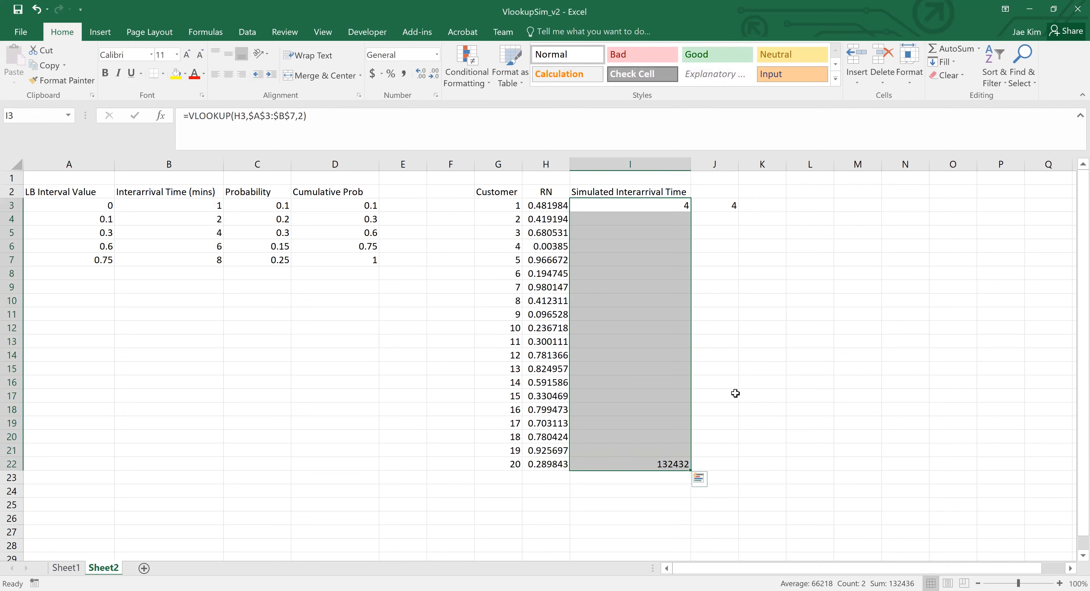
pyautogui.hotkey('ctrl', 'd')
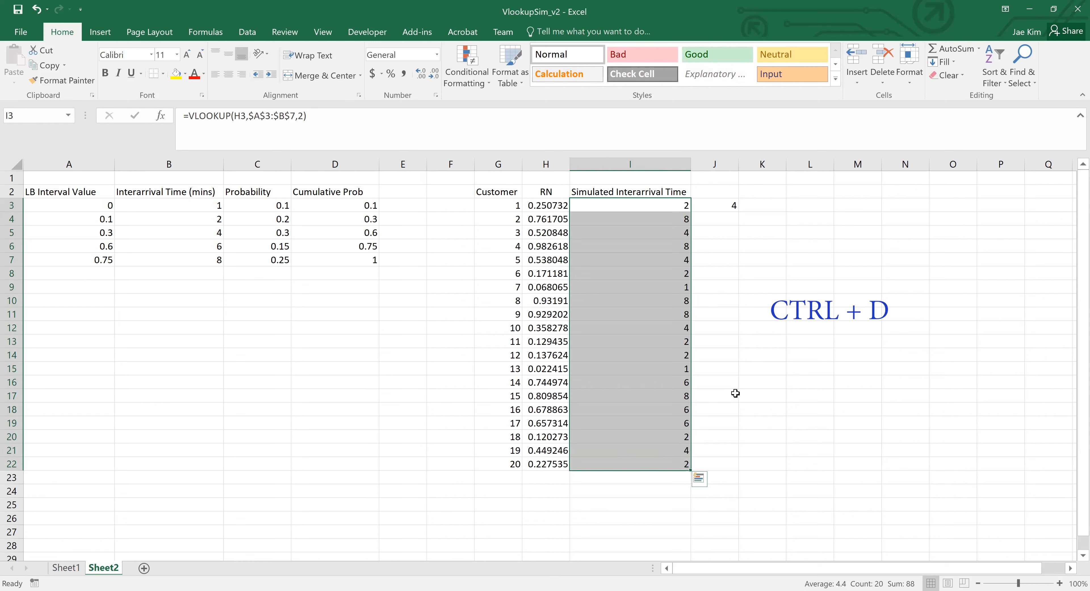
# - Clear the typed value from J3
pyautogui.press('Right')
pyautogui.press('Delete')
# - Inspect the copied VLOOKUP formula in I8 and the cells it references
pyautogui.press('Left')
pyautogui.press('Down')
pyautogui.press('Down')
pyautogui.press('Down')
pyautogui.press('Down')
pyautogui.press('Down')
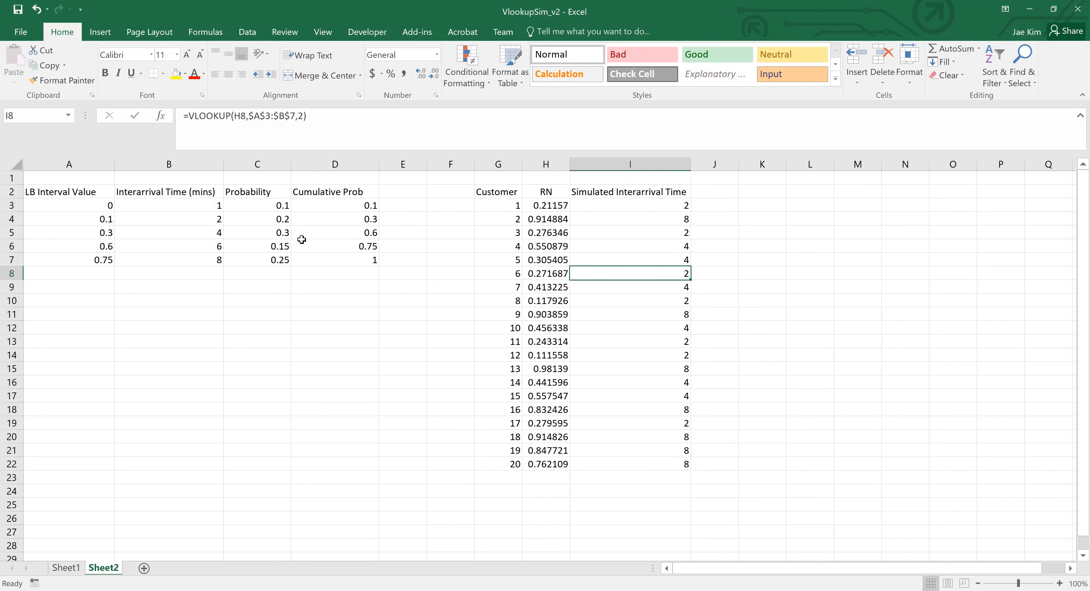
pyautogui.press('F2')
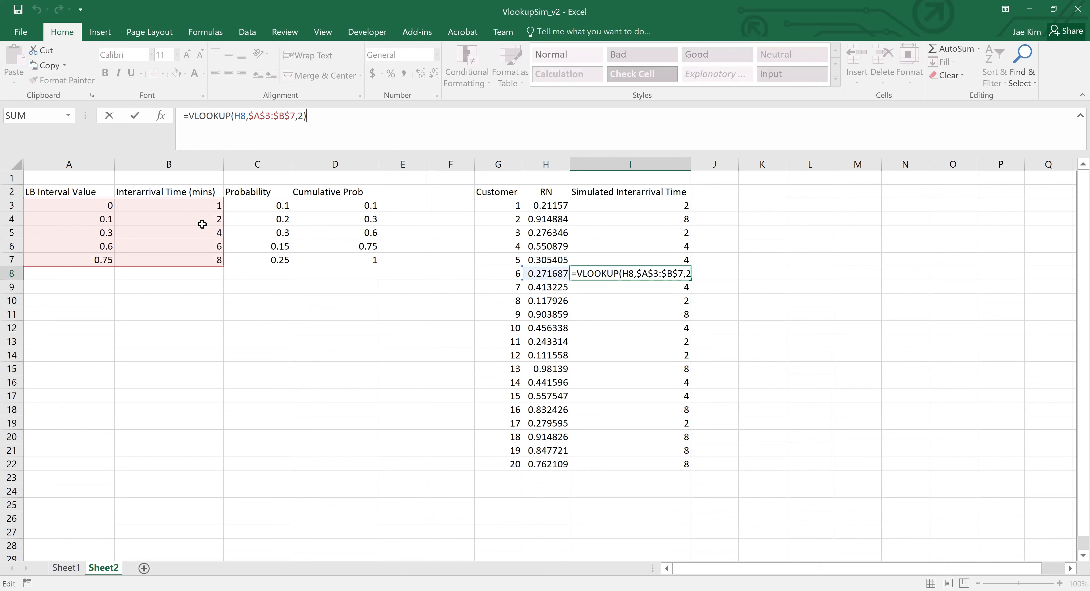
pyautogui.press('Return')
pyautogui.press('Up')
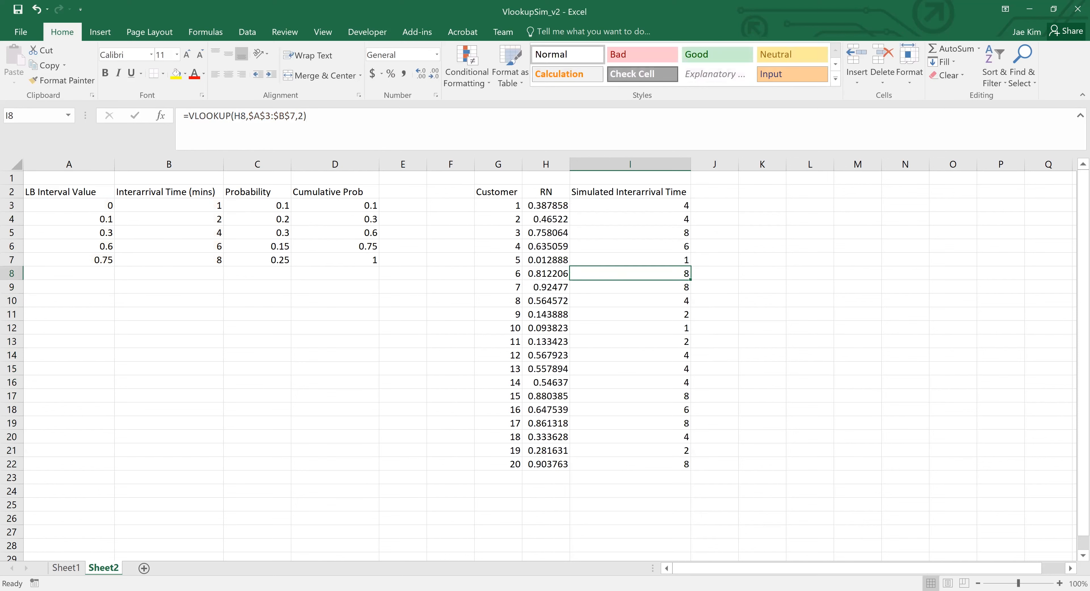
# - Add the heading Arrival Time in J2, next to Simulated Interarrival Time
pyautogui.press('Left')
pyautogui.press('Right')
pyautogui.press('Right')
pyautogui.press('Right')
pyautogui.press('Up')
pyautogui.press('Up')
pyautogui.press('Up')
pyautogui.press('Up')
pyautogui.press('Up')
pyautogui.press('Up')
pyautogui.press('Left')
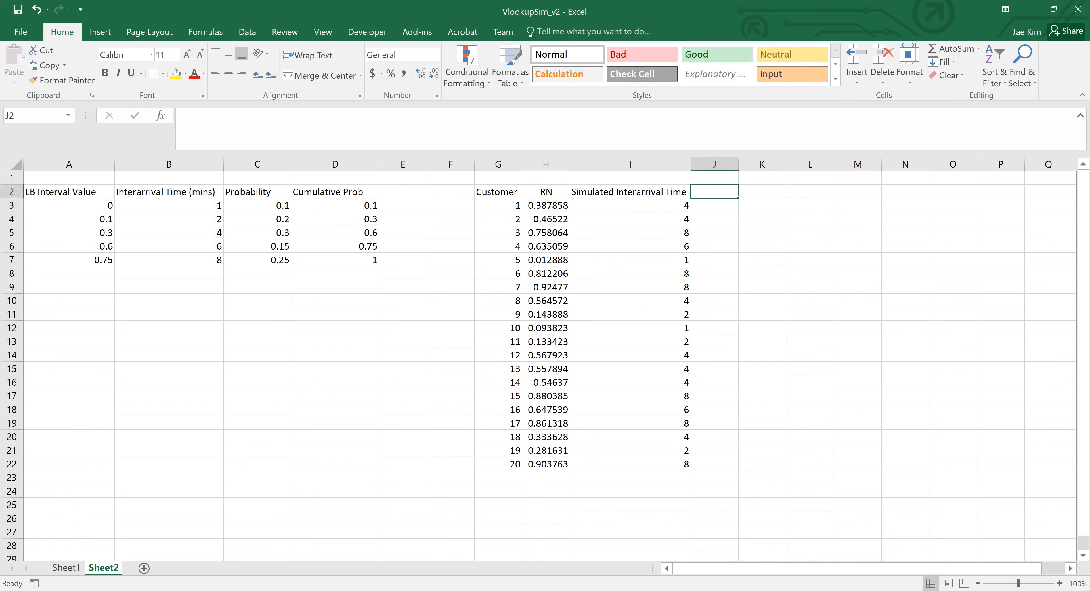
pyautogui.write('Arrival Time')
pyautogui.press('Return')
# - Enter =I3 in J3 as the first customer's arrival time
pyautogui.write('=')
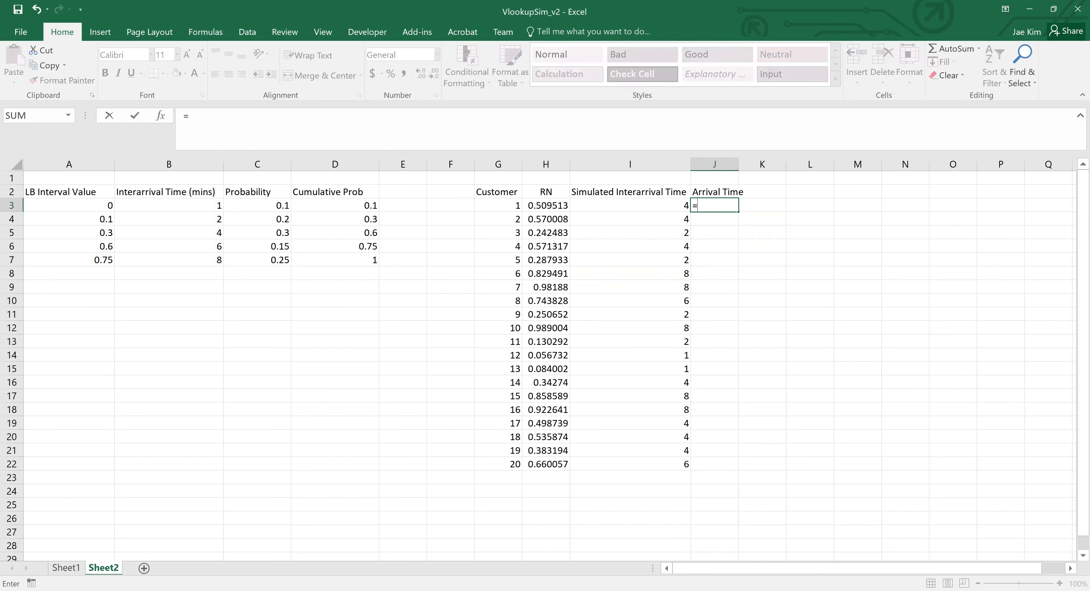
pyautogui.press('Left')
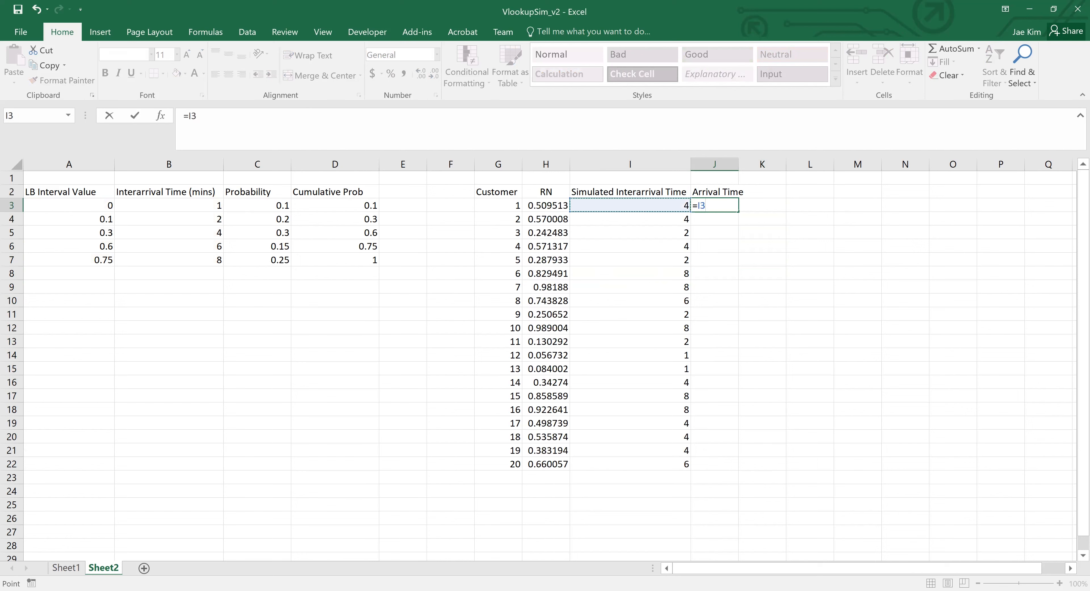
pyautogui.press('Return')
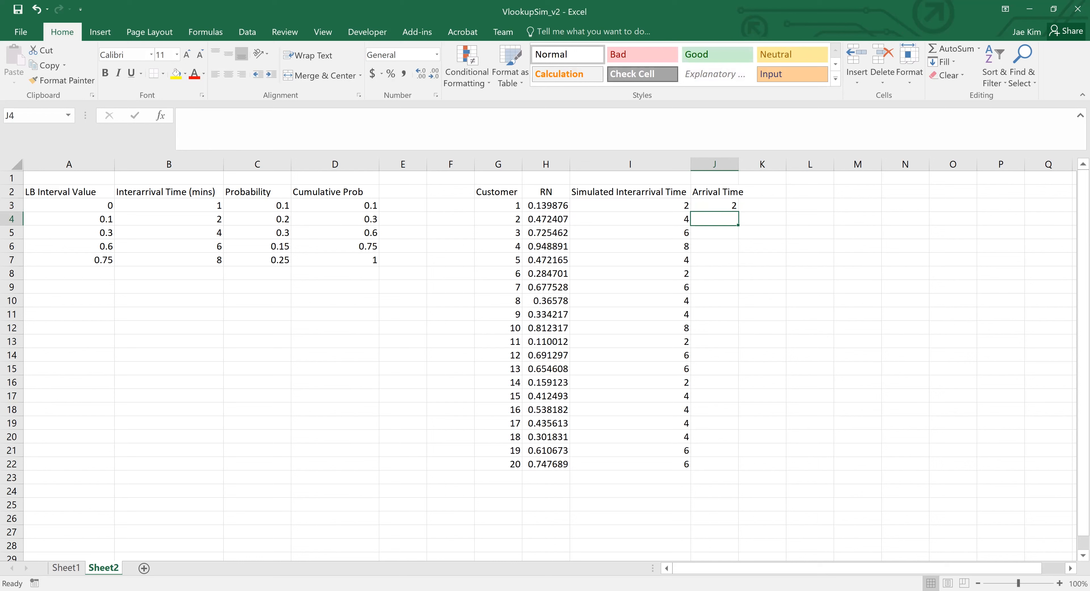
# - Enter =J3+I4 in J4, adding the second customer's interarrival time to the previous arrival time
pyautogui.write('=')
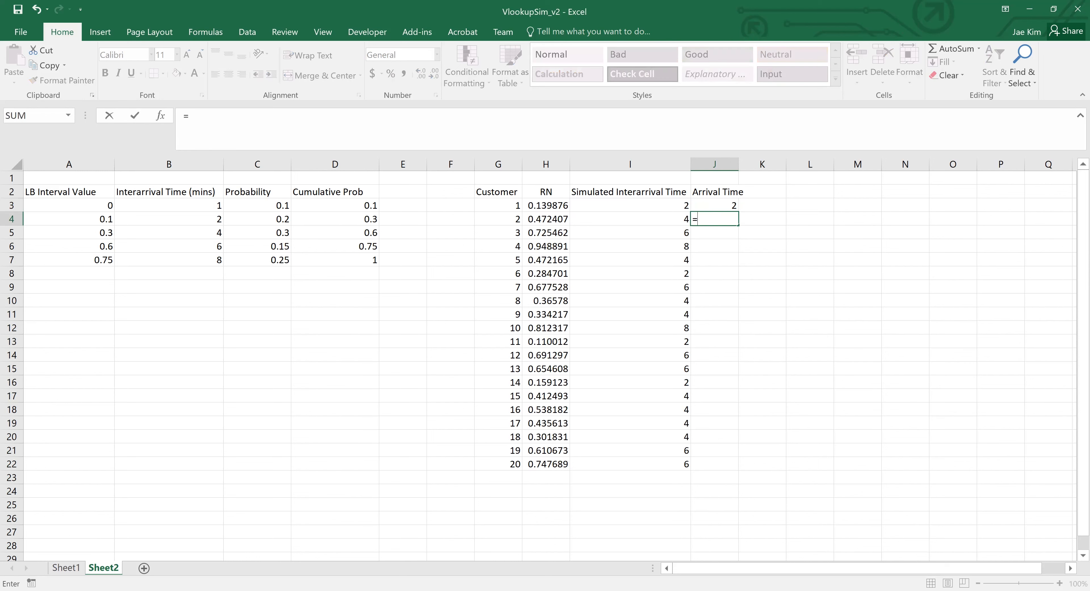
pyautogui.press('Up')
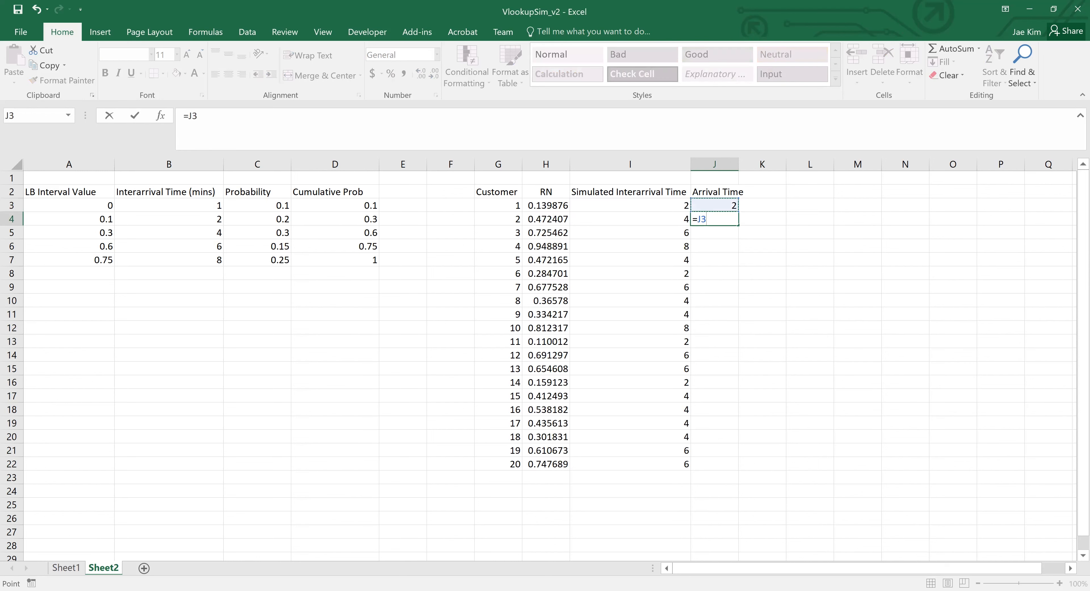
pyautogui.write('+')
pyautogui.press('Left')
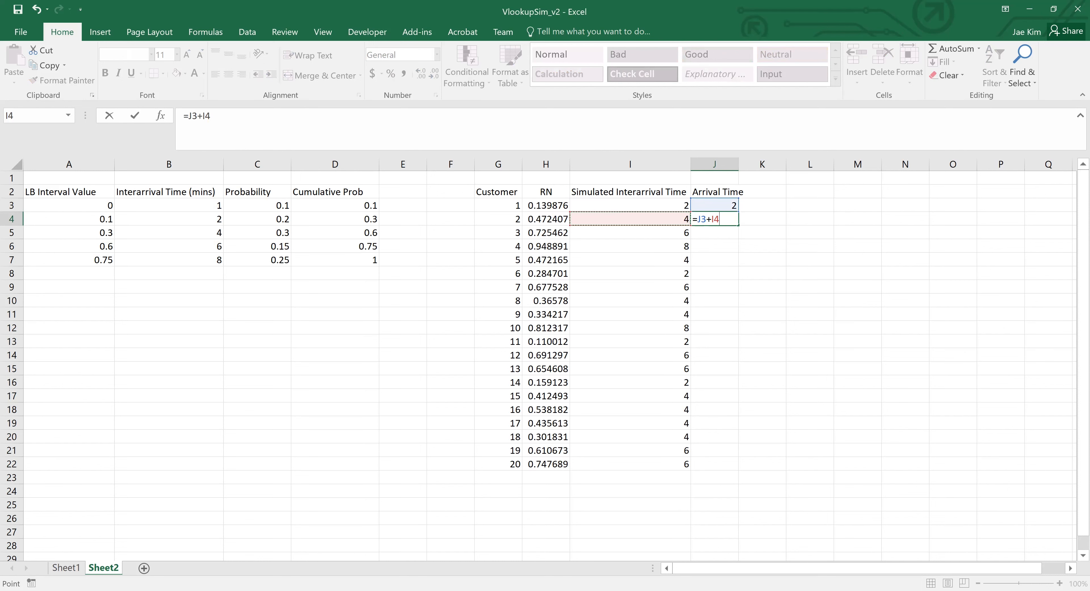
pyautogui.press('Return')
pyautogui.press('Up')
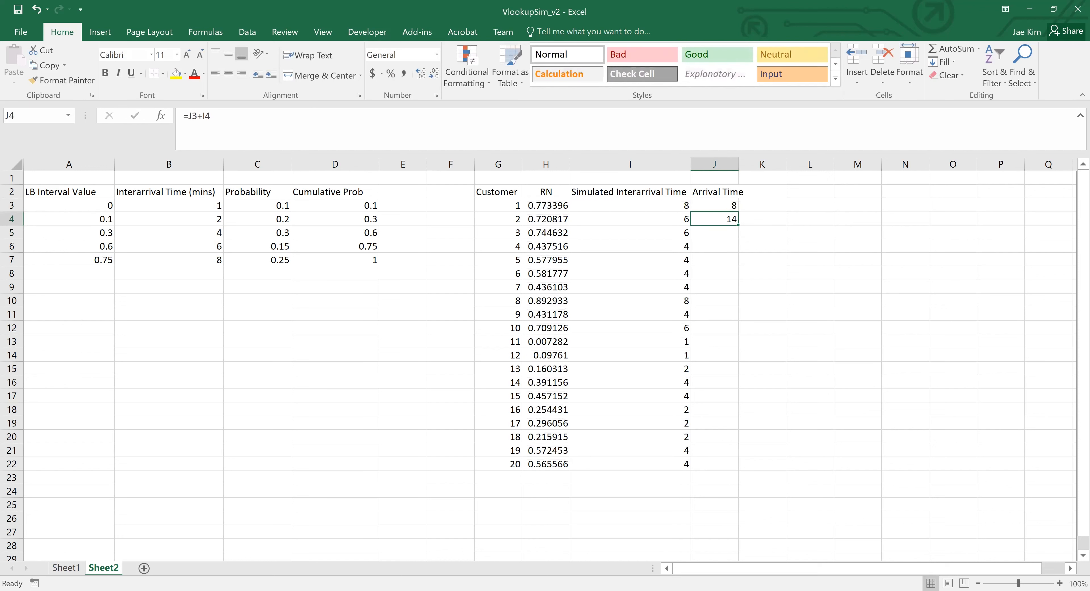
pyautogui.press('Left')
pyautogui.press('Up')
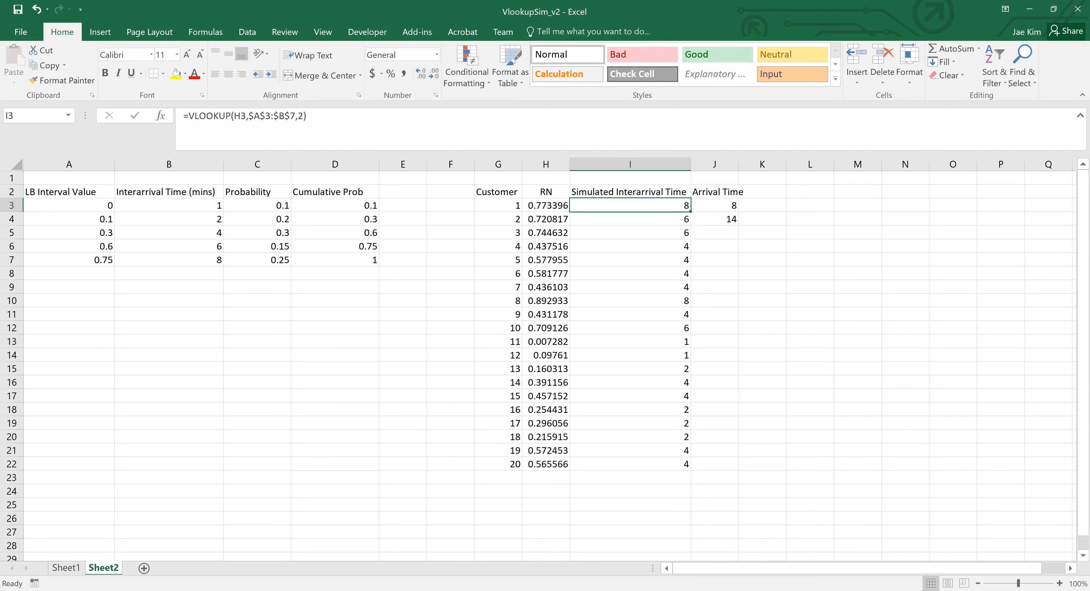
pyautogui.press('Down')
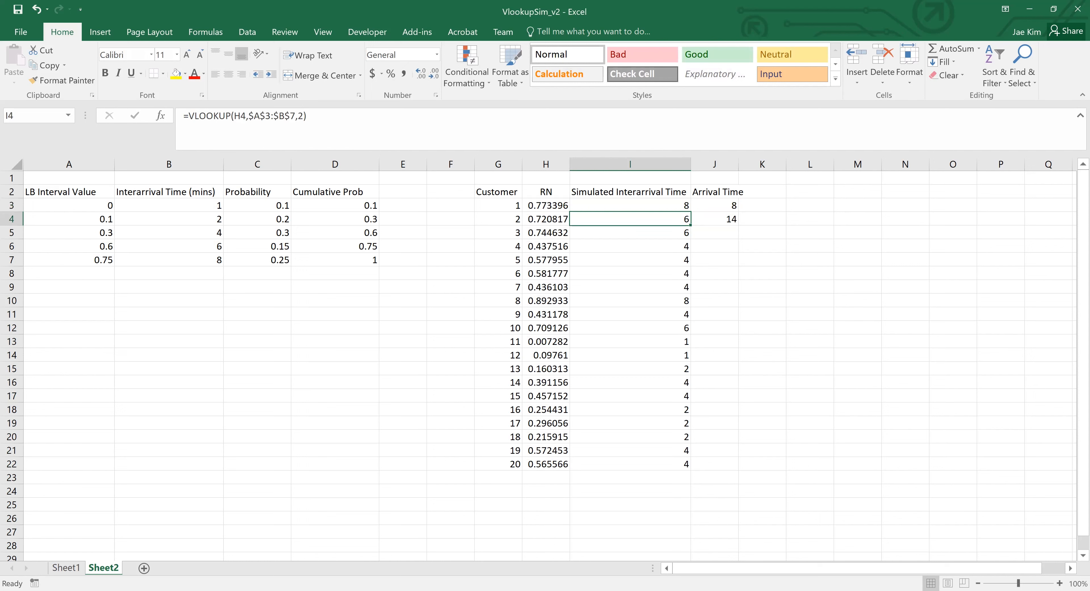
pyautogui.press('Right')
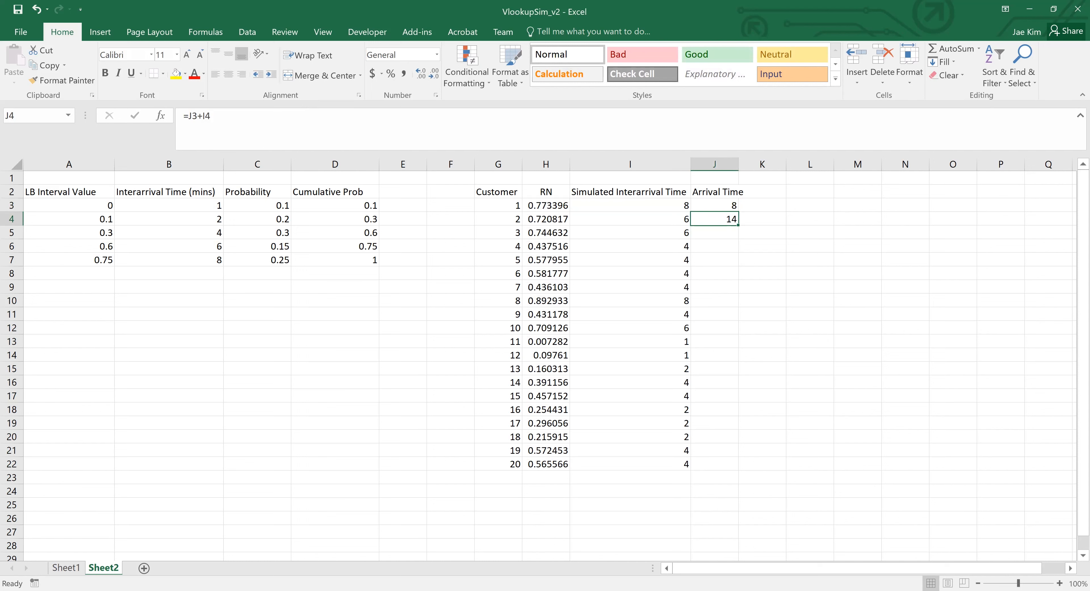
# - Fill the arrival time formula from J4 down through J22, marking the end of the range with the placeholder 324123 in J22
pyautogui.press('Left')
pyautogui.hotkey('ctrl', 'Down')
pyautogui.press('Right')
pyautogui.write('324123')
pyautogui.press('Up')
pyautogui.hotkey('ctrl', 'Up')
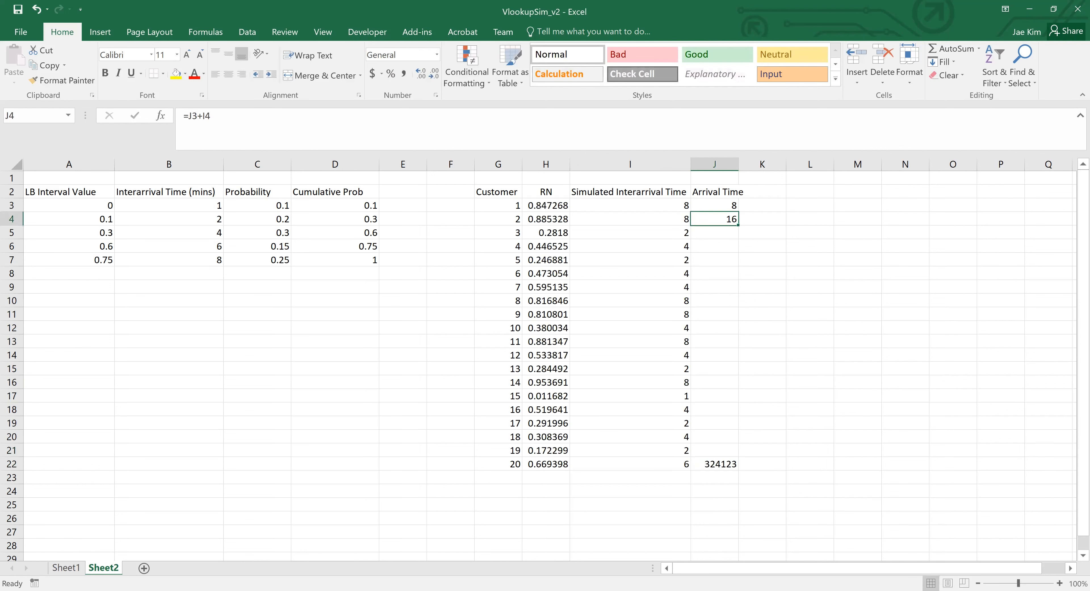
pyautogui.hotkey('ctrl', 'shift', 'Down')
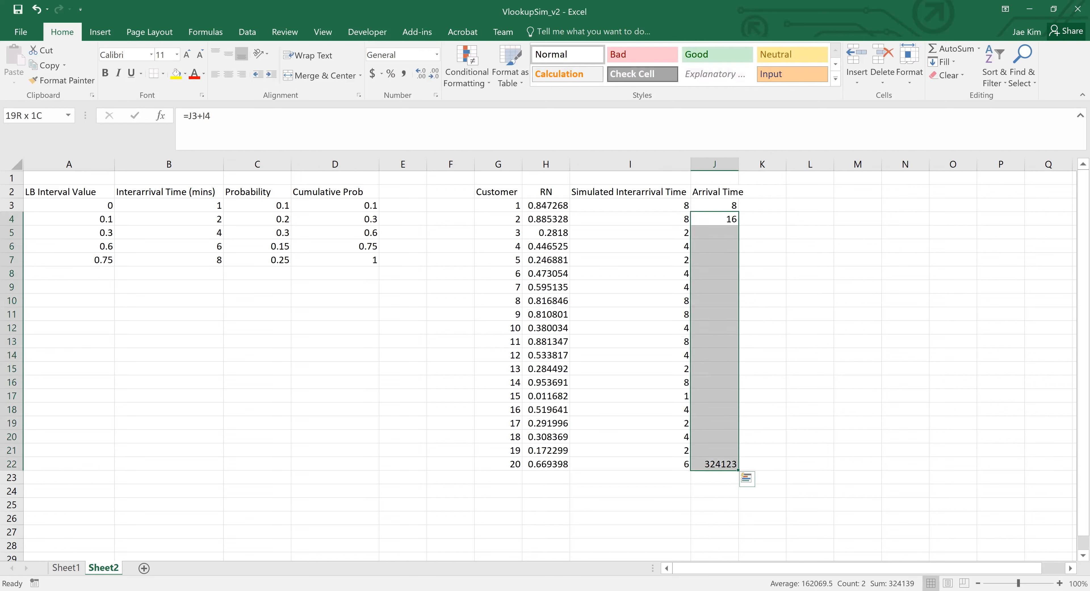
pyautogui.hotkey('ctrl', 'd')
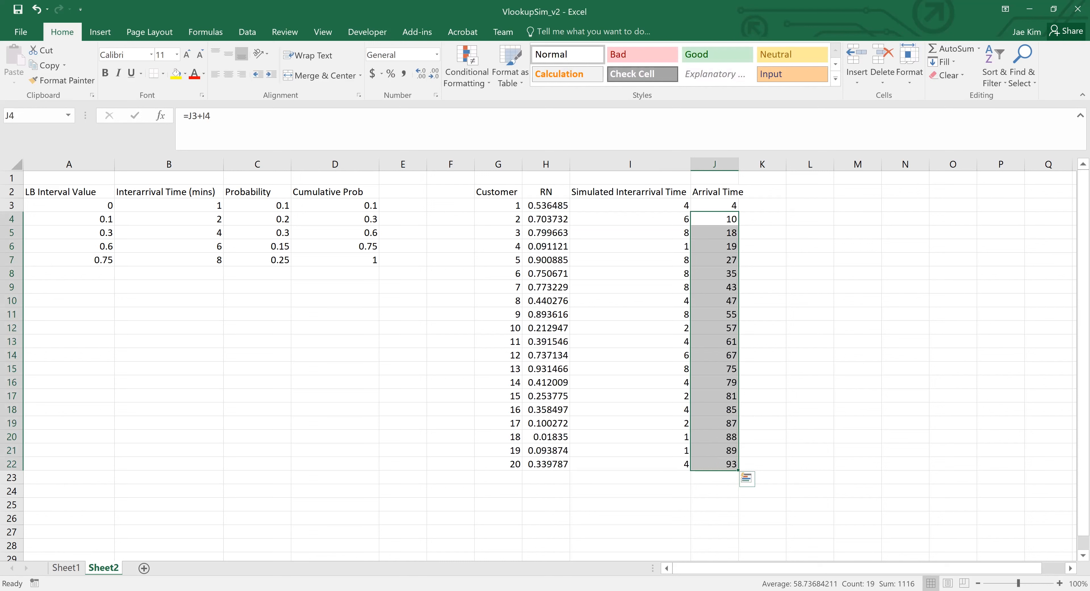
# - Review the completed simulation along row 5, from the lookup table columns to the simulated interarrival and arrival times
pyautogui.press('Right')
pyautogui.press('Left')
pyautogui.press('Down')
pyautogui.press('Left')
pyautogui.press('Left')
pyautogui.press('Left')
pyautogui.press('Left')
pyautogui.press('Left')
pyautogui.press('Left')
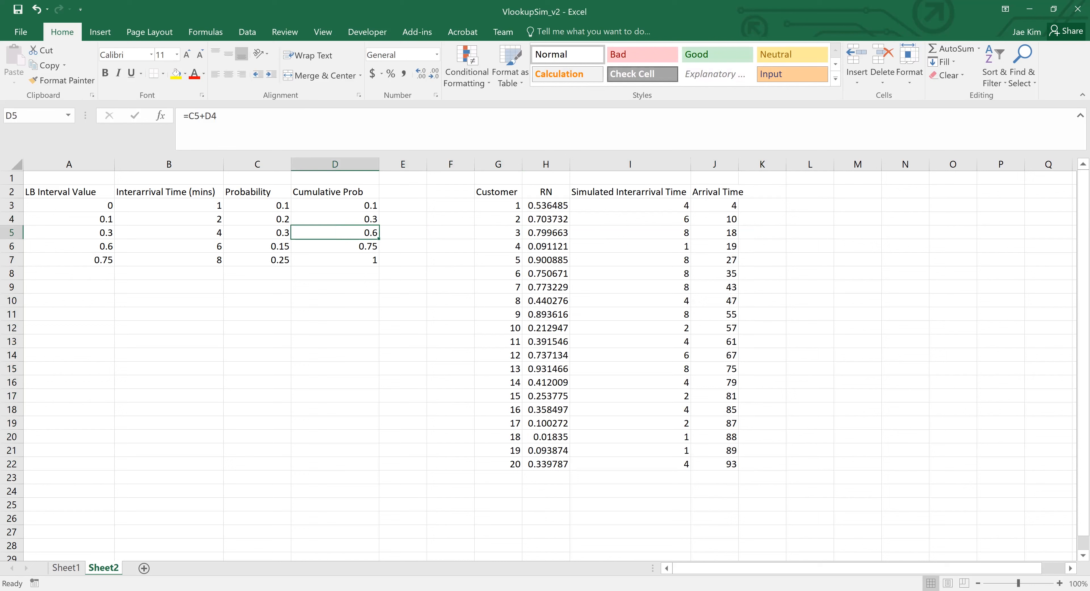
pyautogui.press('Left')
pyautogui.press('Left')
pyautogui.press('Left')
pyautogui.press('Right')
pyautogui.press('Right')
pyautogui.press('Right')
pyautogui.press('Right')
pyautogui.press('Right')
pyautogui.press('Right')
pyautogui.press('Right')
pyautogui.press('Right')
pyautogui.press('Right')
pyautogui.press('Left')
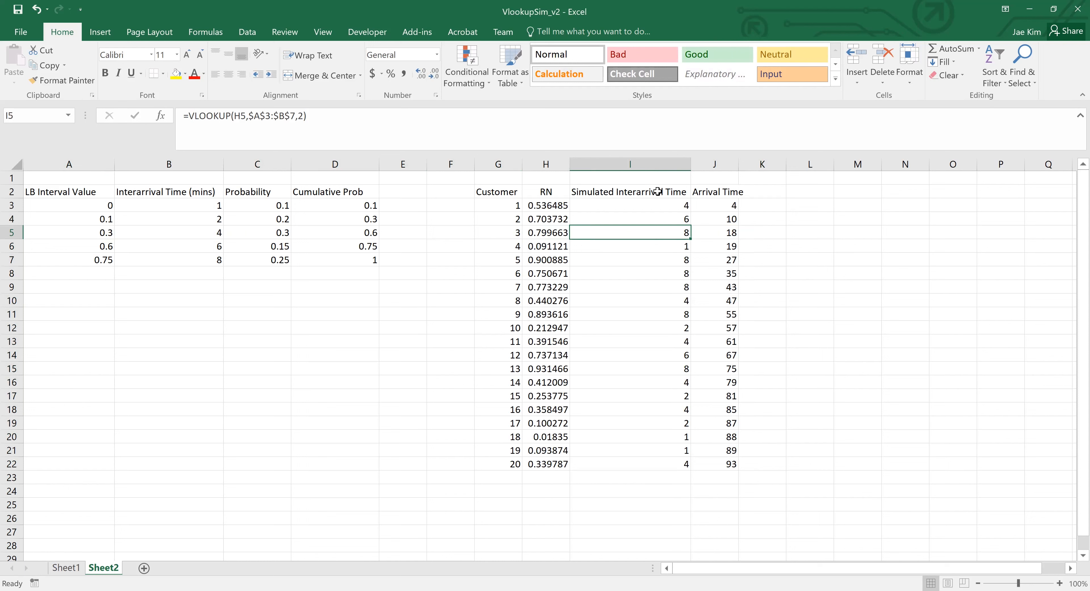
pyautogui.click(881, 20)
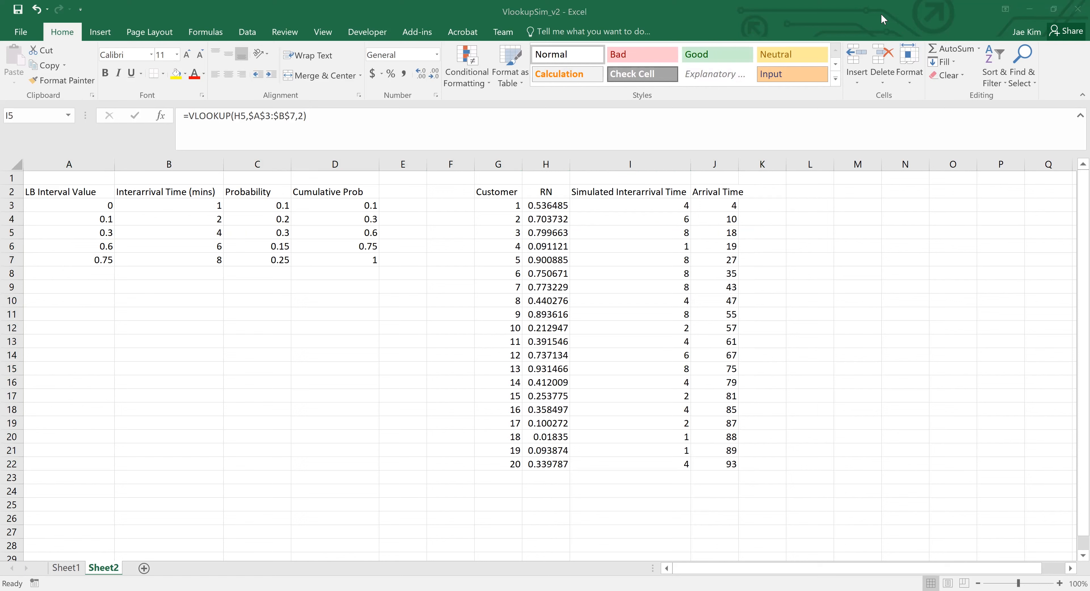